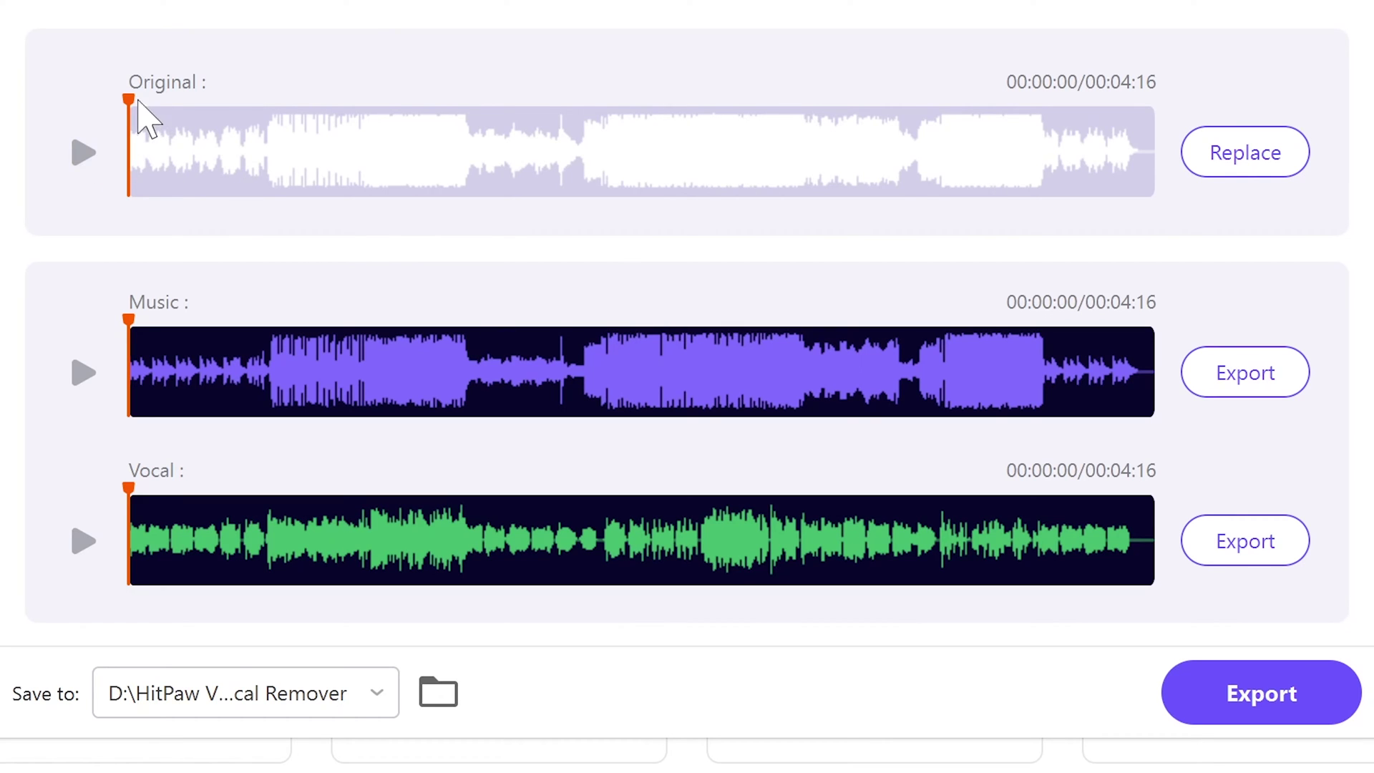
Step: Play the original song briefly, then the Vocal track, then leave the Music track playing
left_click(83, 154)
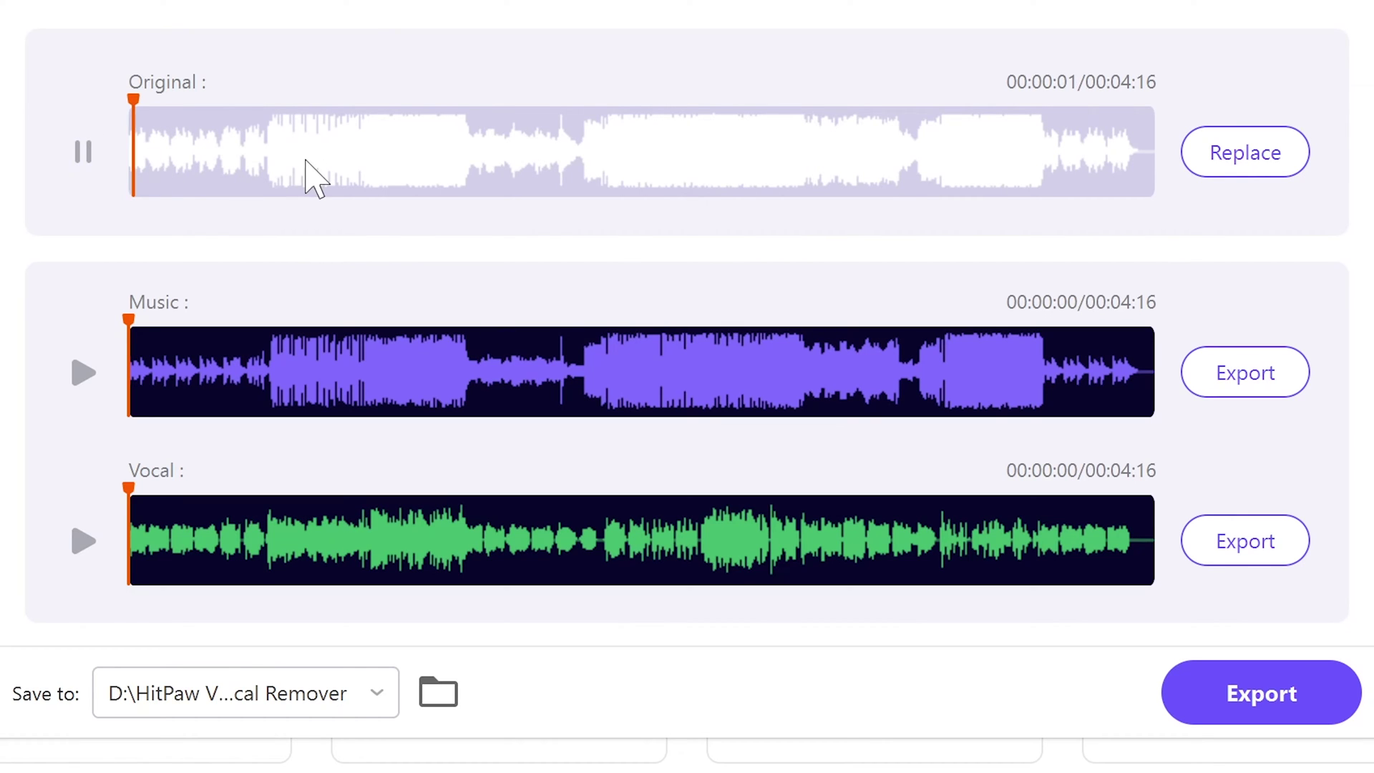
left_click(84, 154)
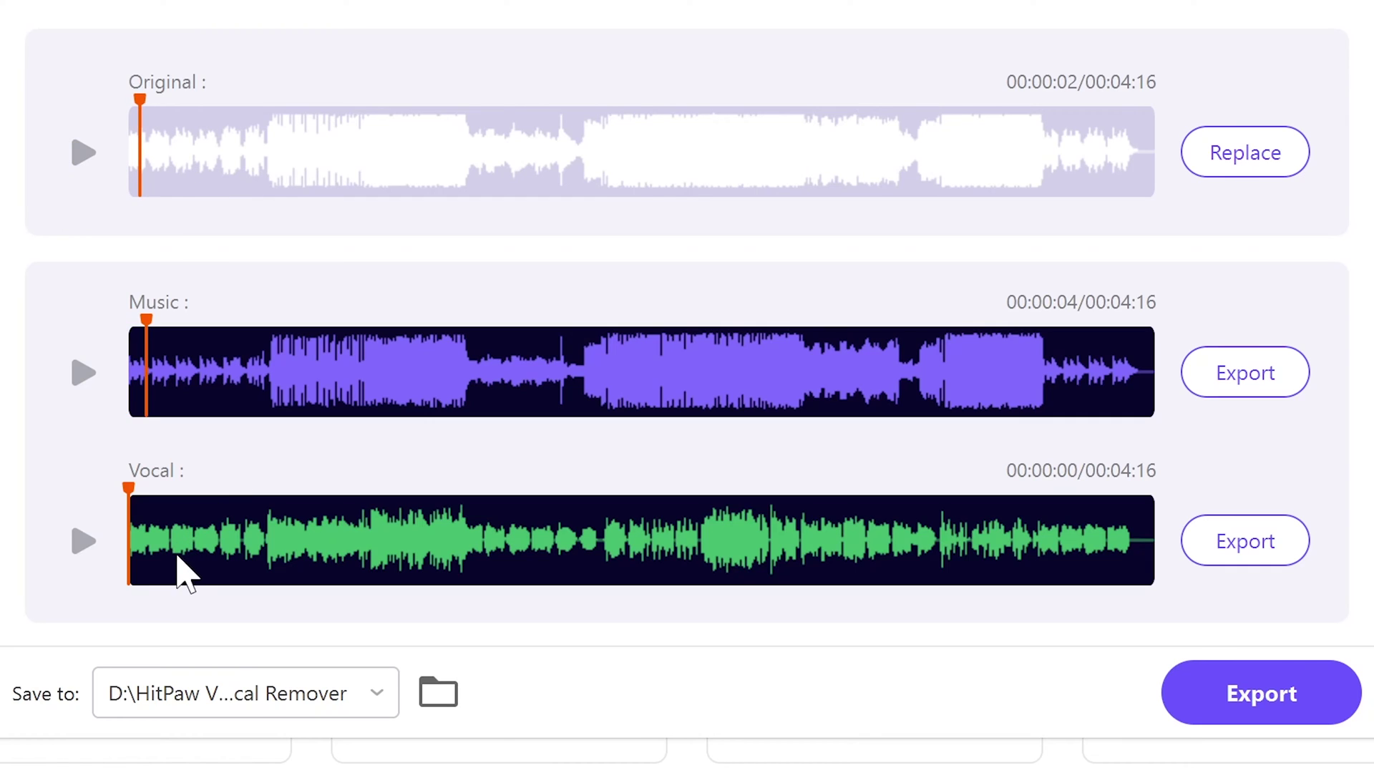
left_click(83, 541)
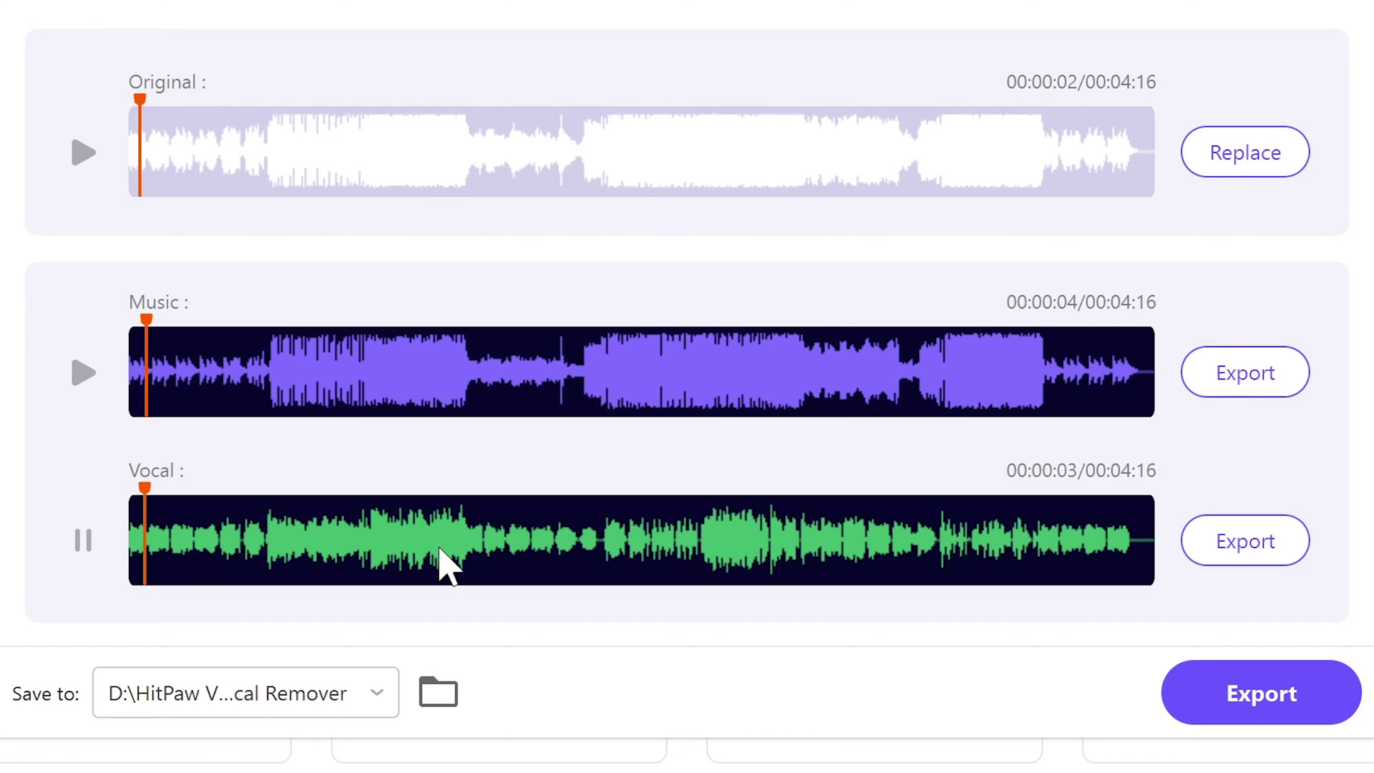
left_click(85, 541)
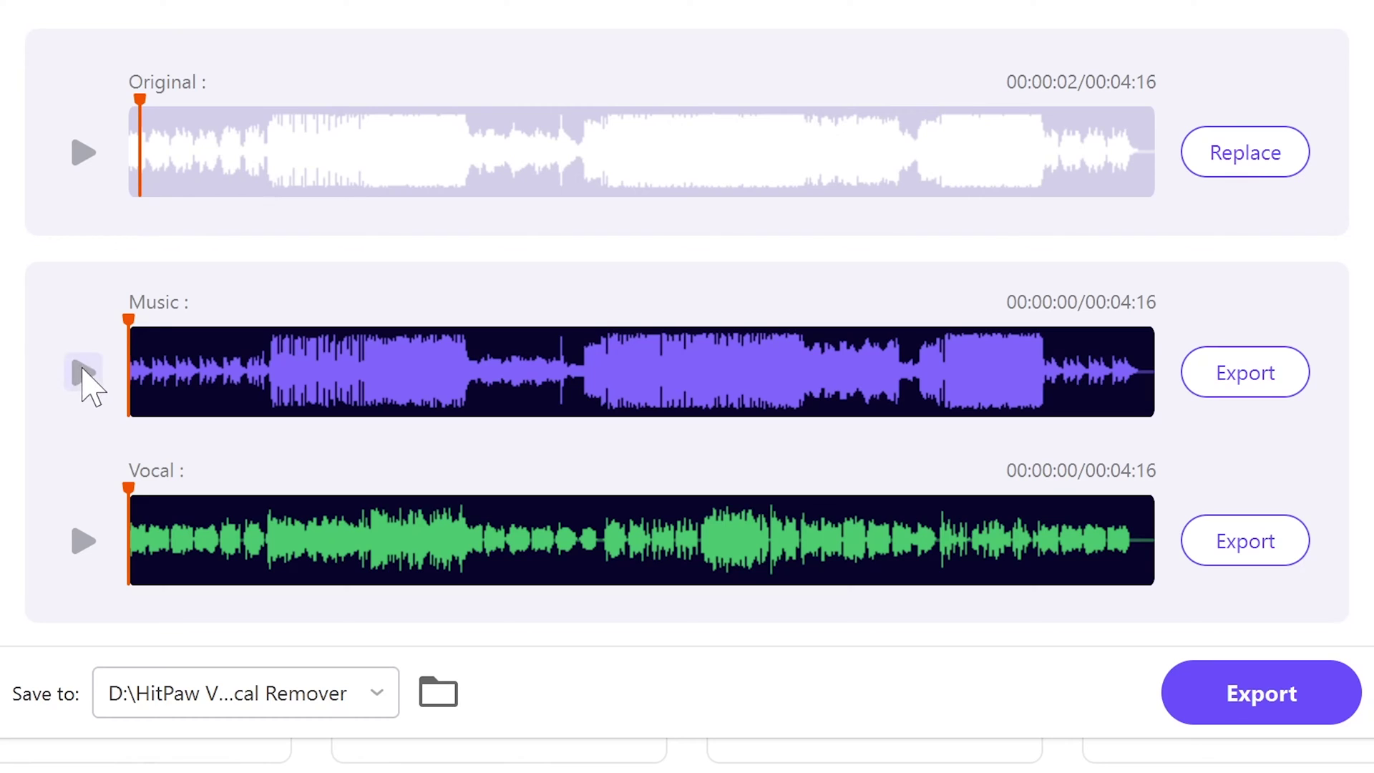
left_click(84, 374)
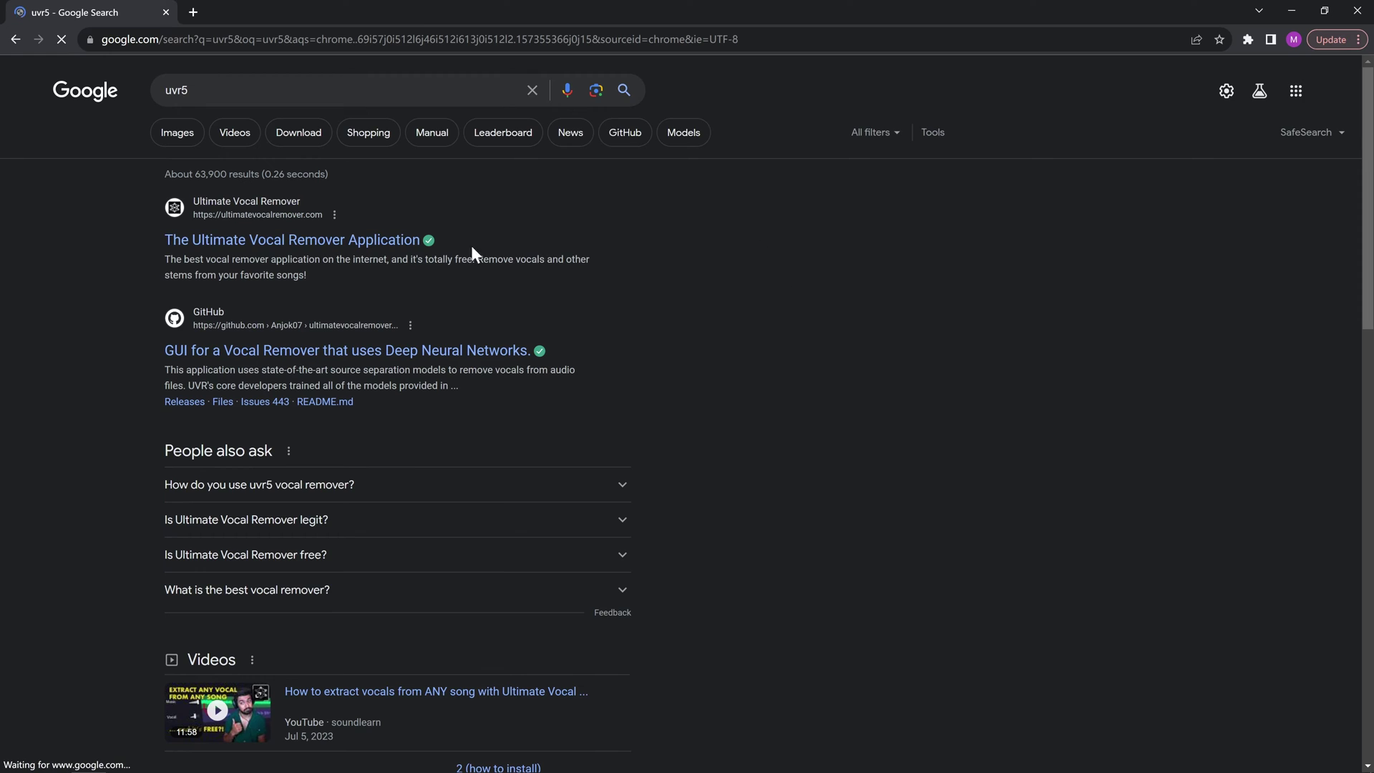
Step: Open 'The Ultimate Vocal Remover Application' result from the uvr5 search
left_click(289, 245)
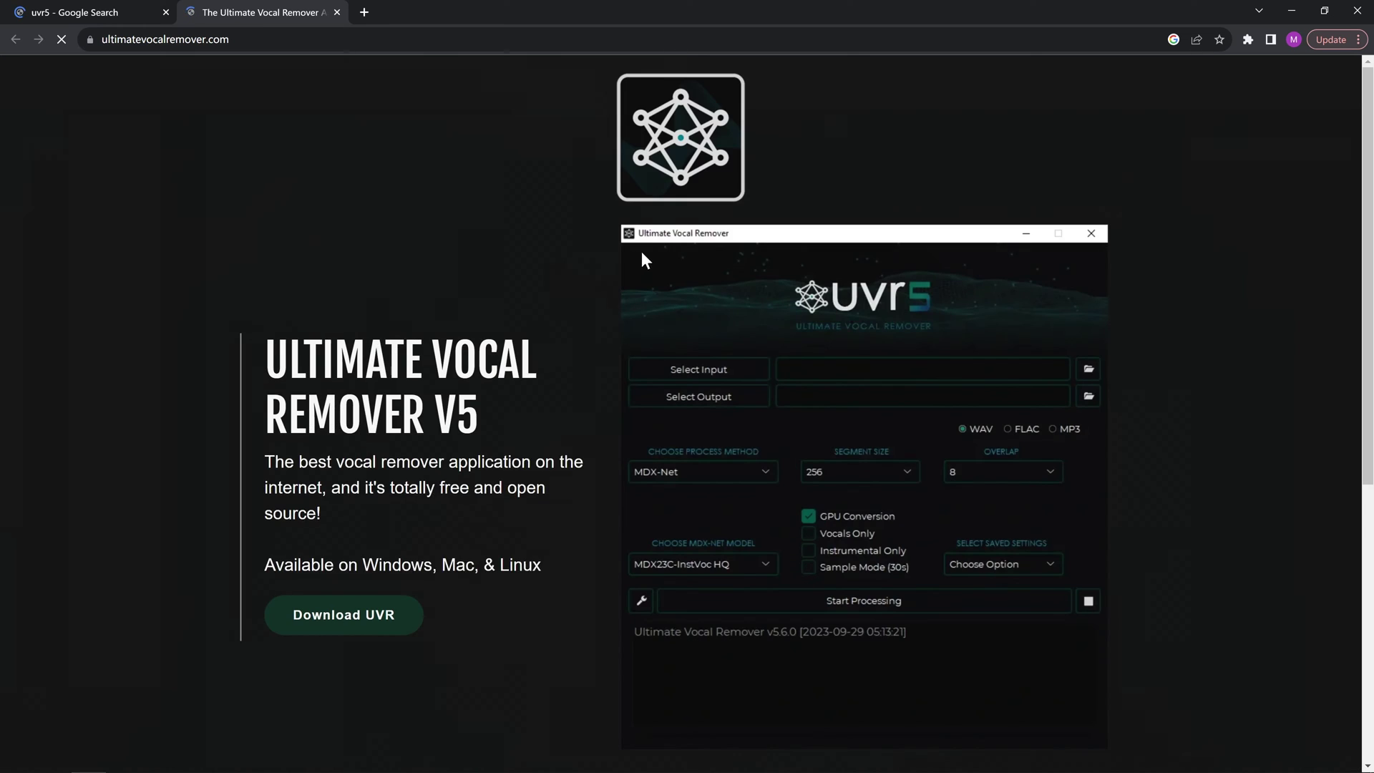
scroll(541, 222, "down", 1)
scroll(645, 312, "down", 1)
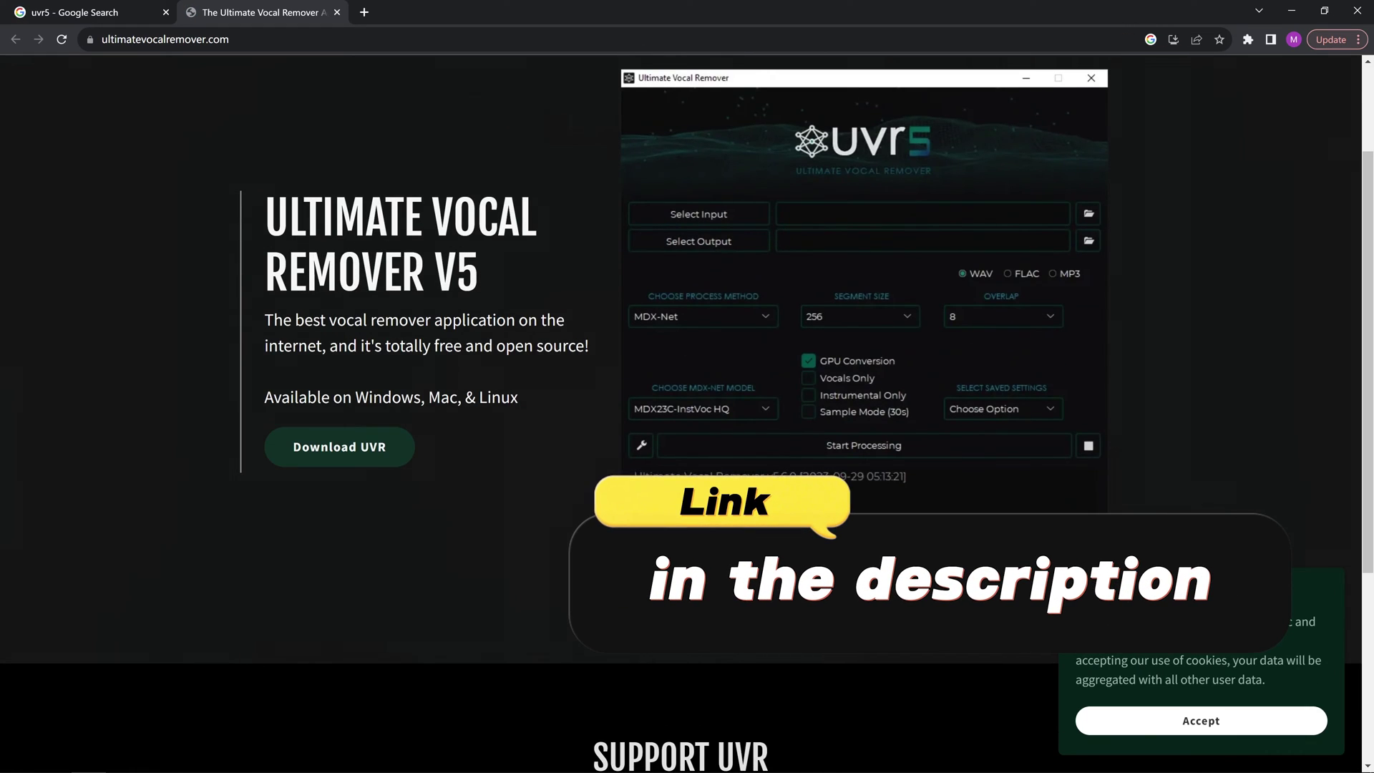
scroll(573, 404, "up", 1)
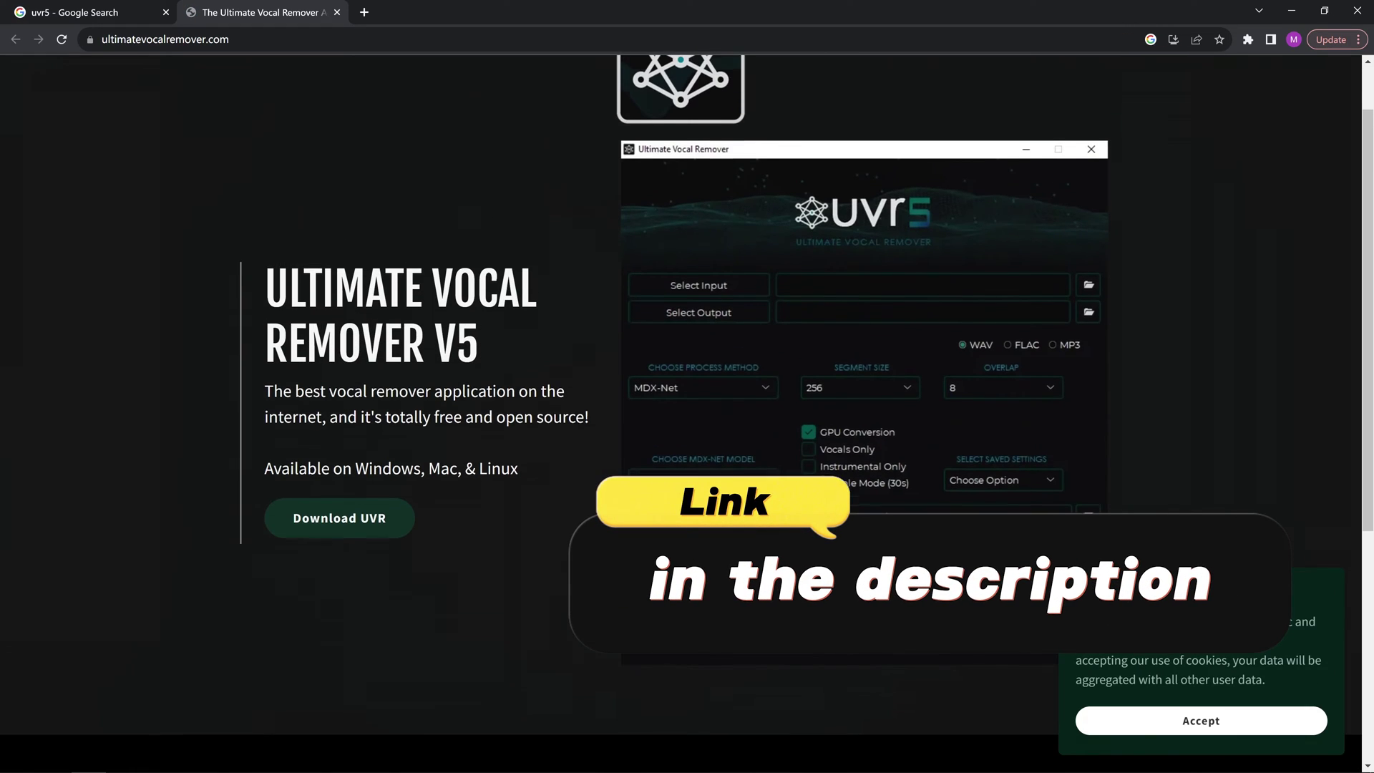
Step: Download the UVR v5.6 Windows installer from the GitHub release page and run it
left_click(350, 518)
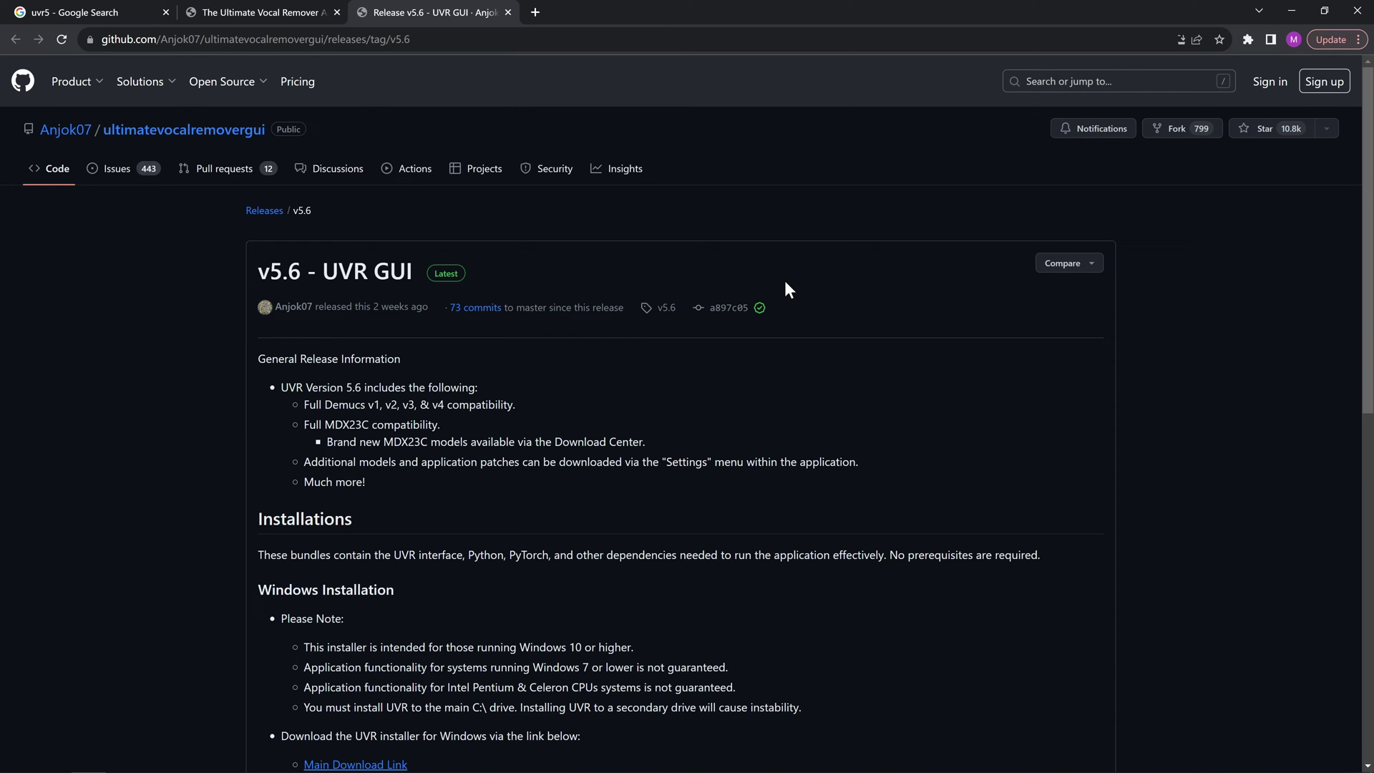
scroll(741, 268, "down", 3)
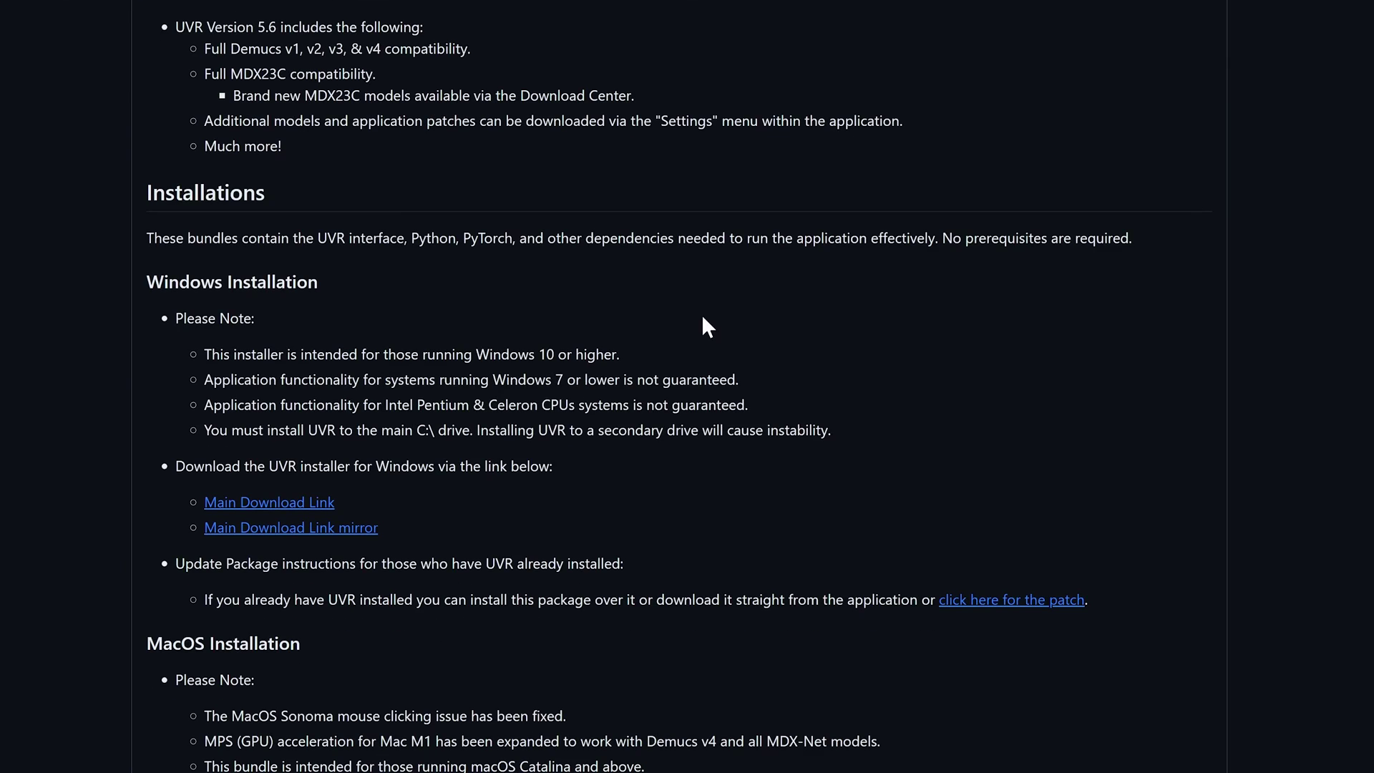
scroll(702, 325, "down", 1)
left_click_drag(309, 191, 164, 191)
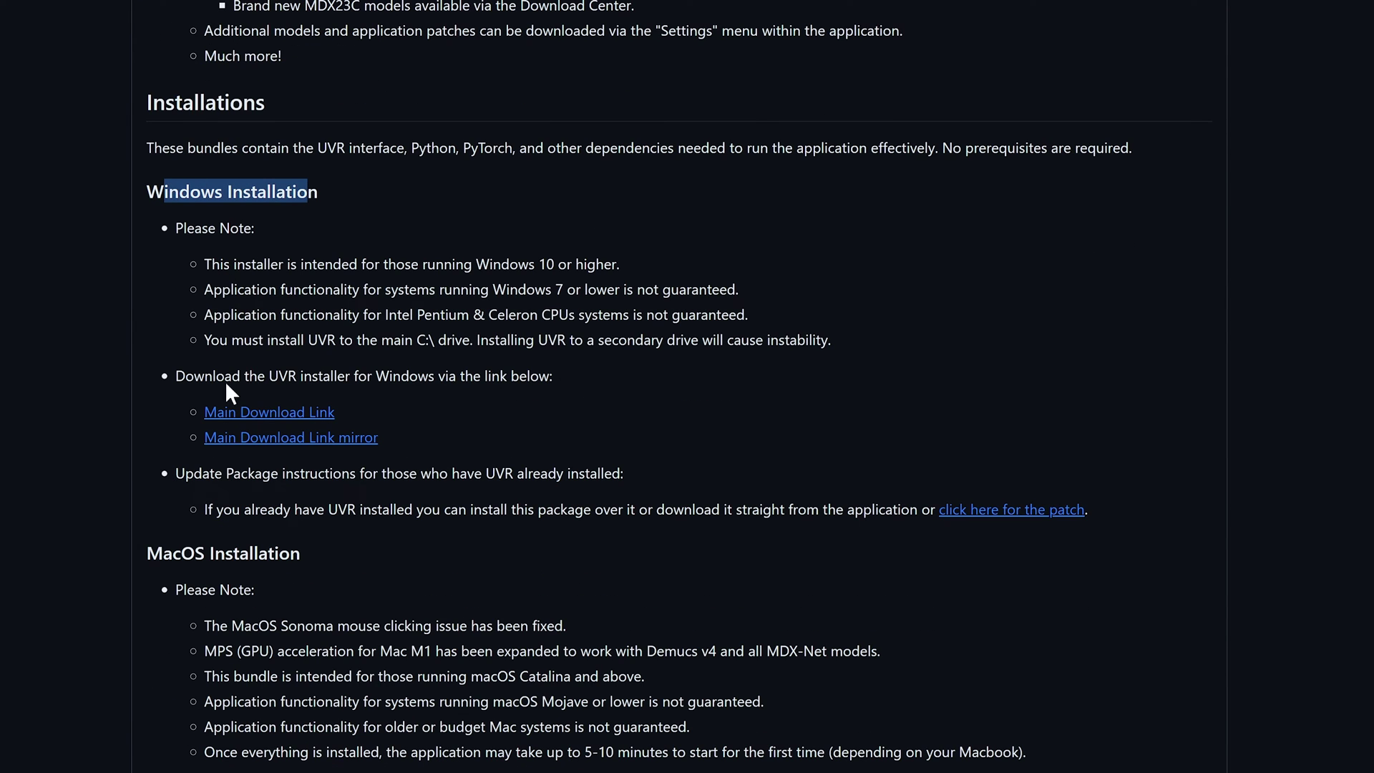
left_click_drag(249, 553, 163, 552)
left_click(371, 559)
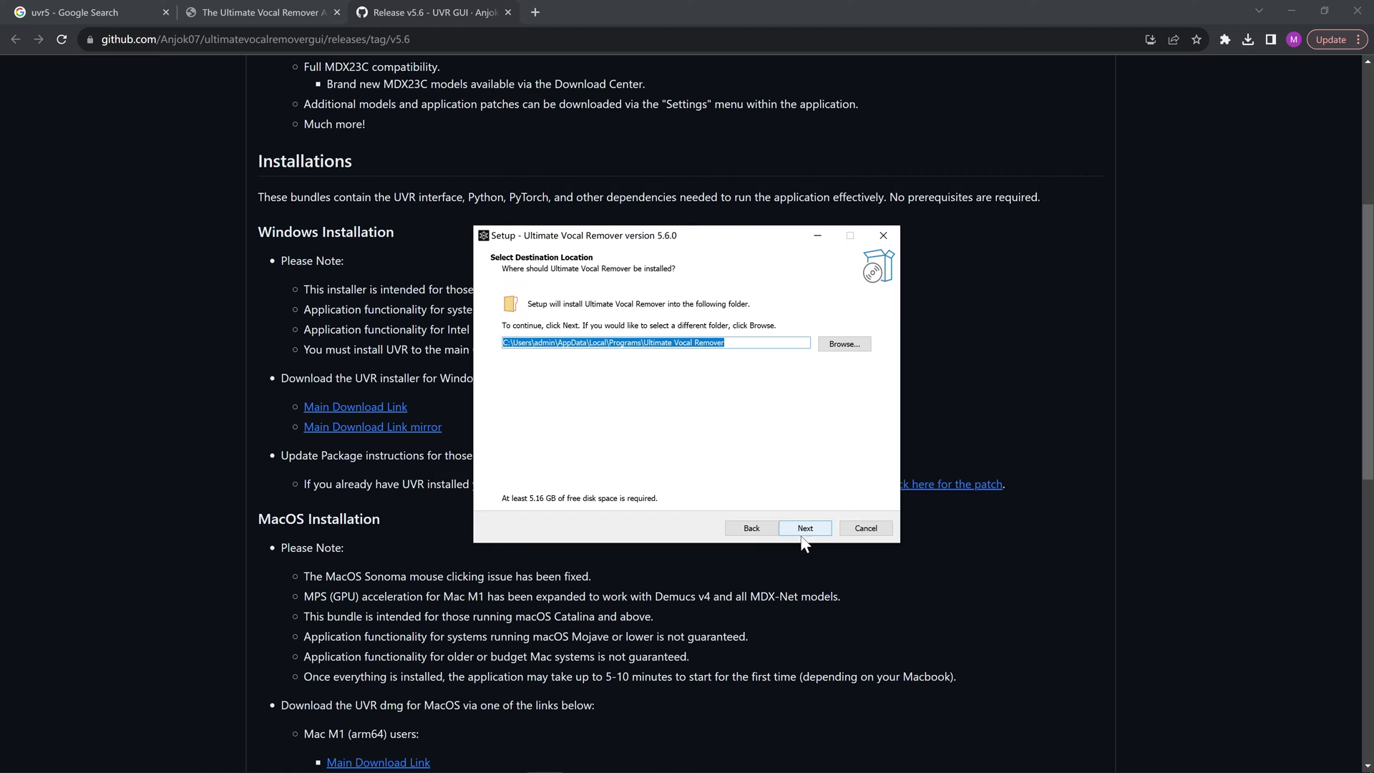
Step: Install Ultimate Vocal Remover with the default folder and a desktop shortcut
left_click(805, 531)
left_click(535, 346)
left_click(814, 532)
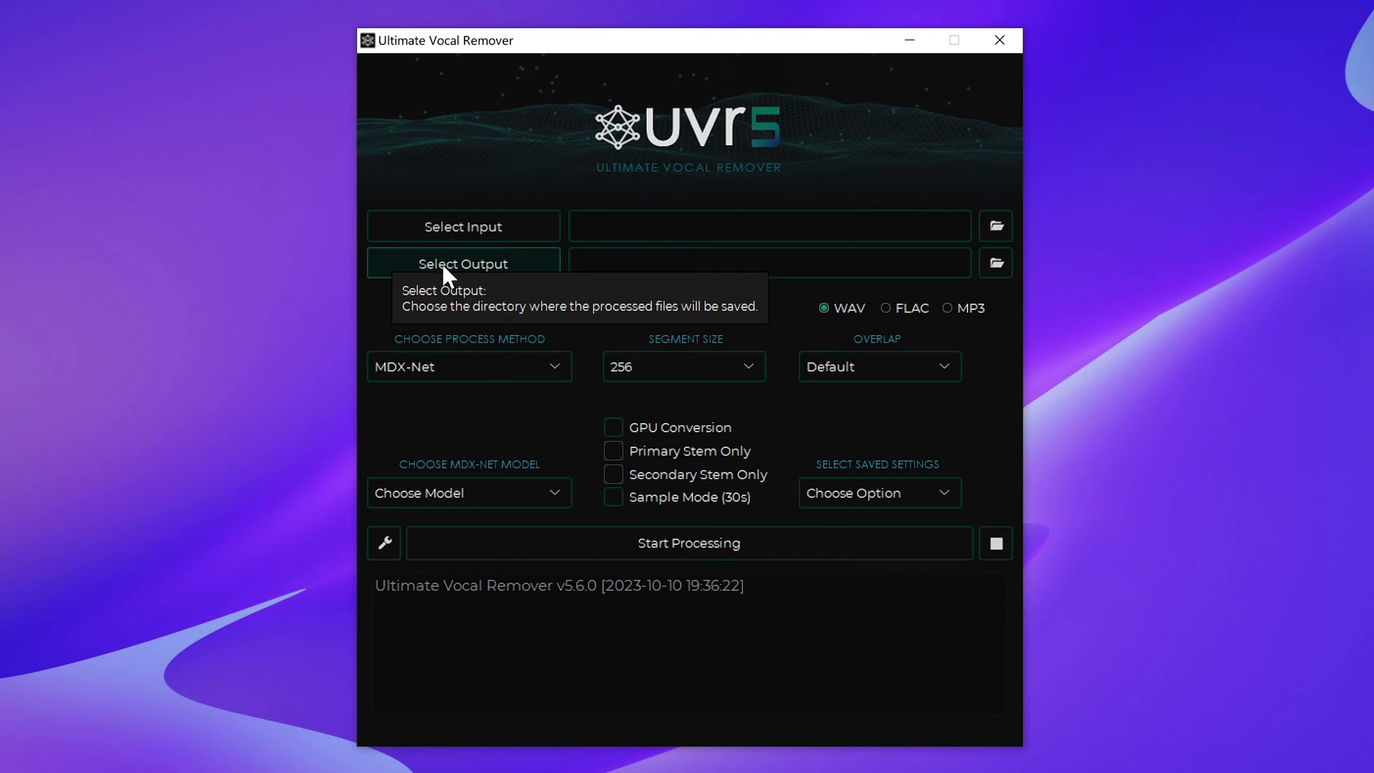
Step: Choose As You Fade Away - NEFFEX.mp3 as the input and D:/10.10 for the output
left_click(602, 228)
left_click(675, 238)
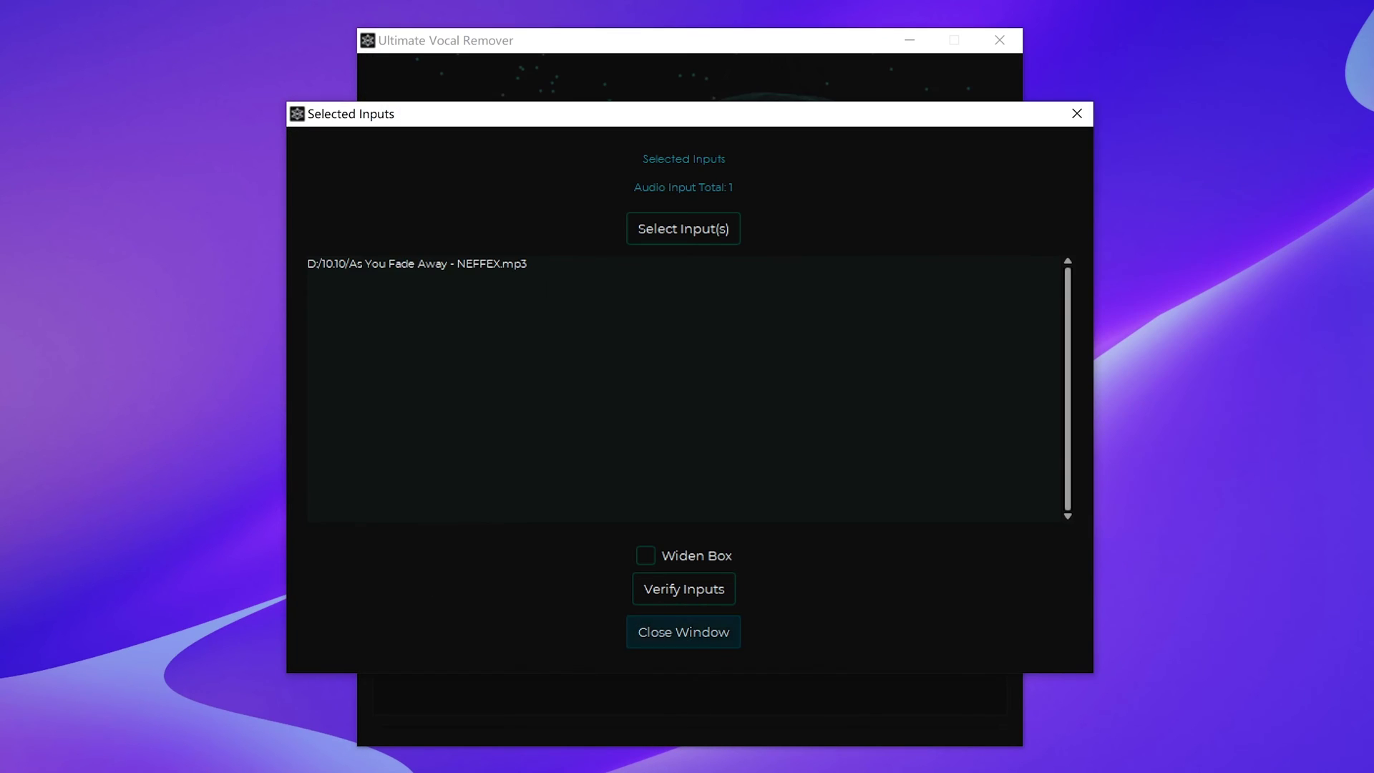
left_click(683, 632)
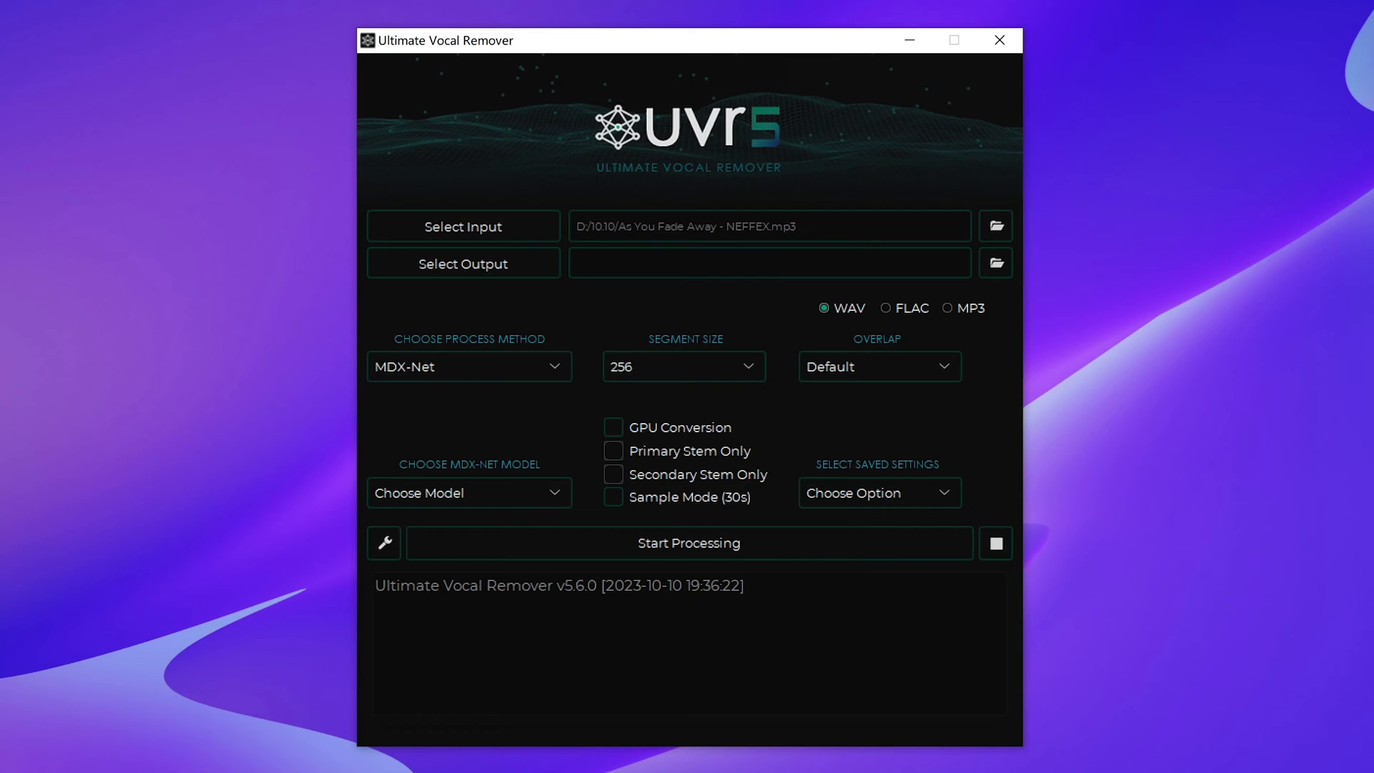
left_click(459, 269)
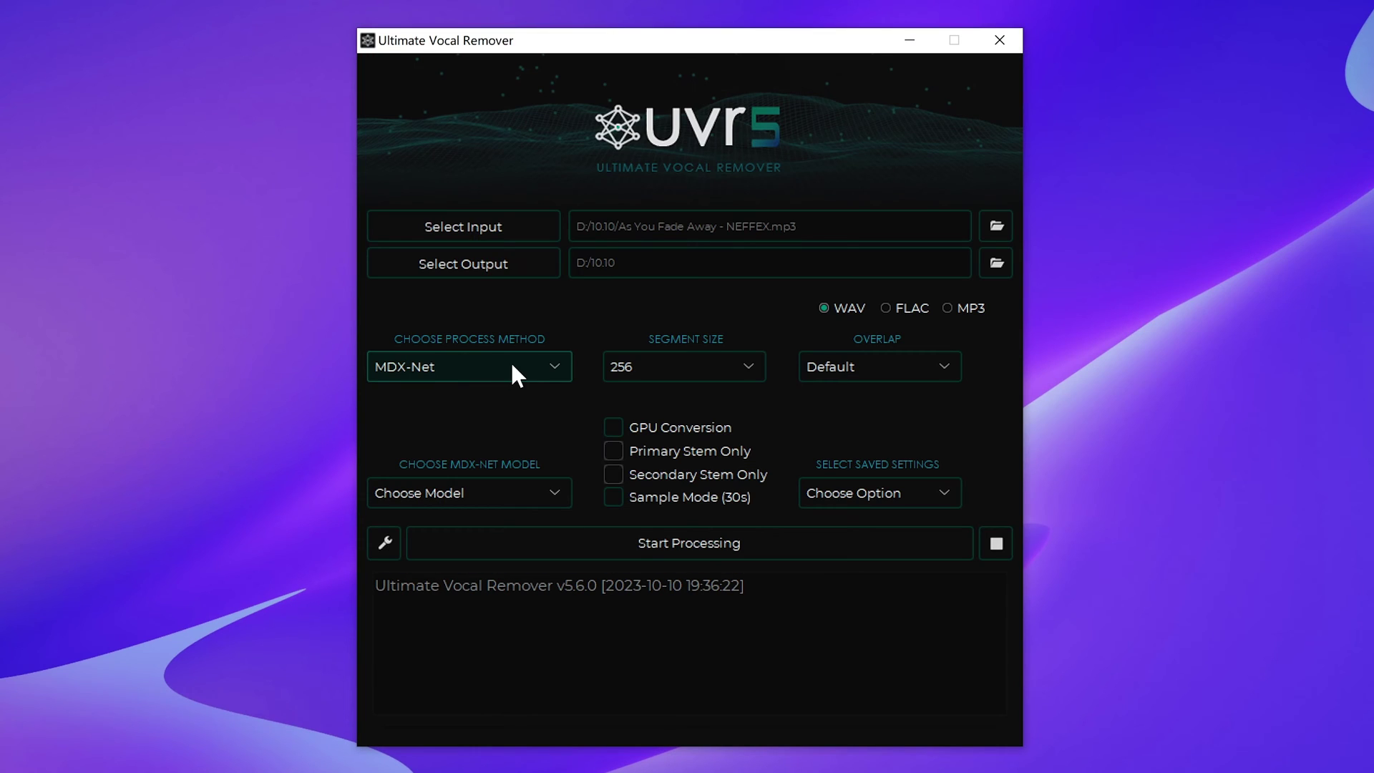
left_click(513, 366)
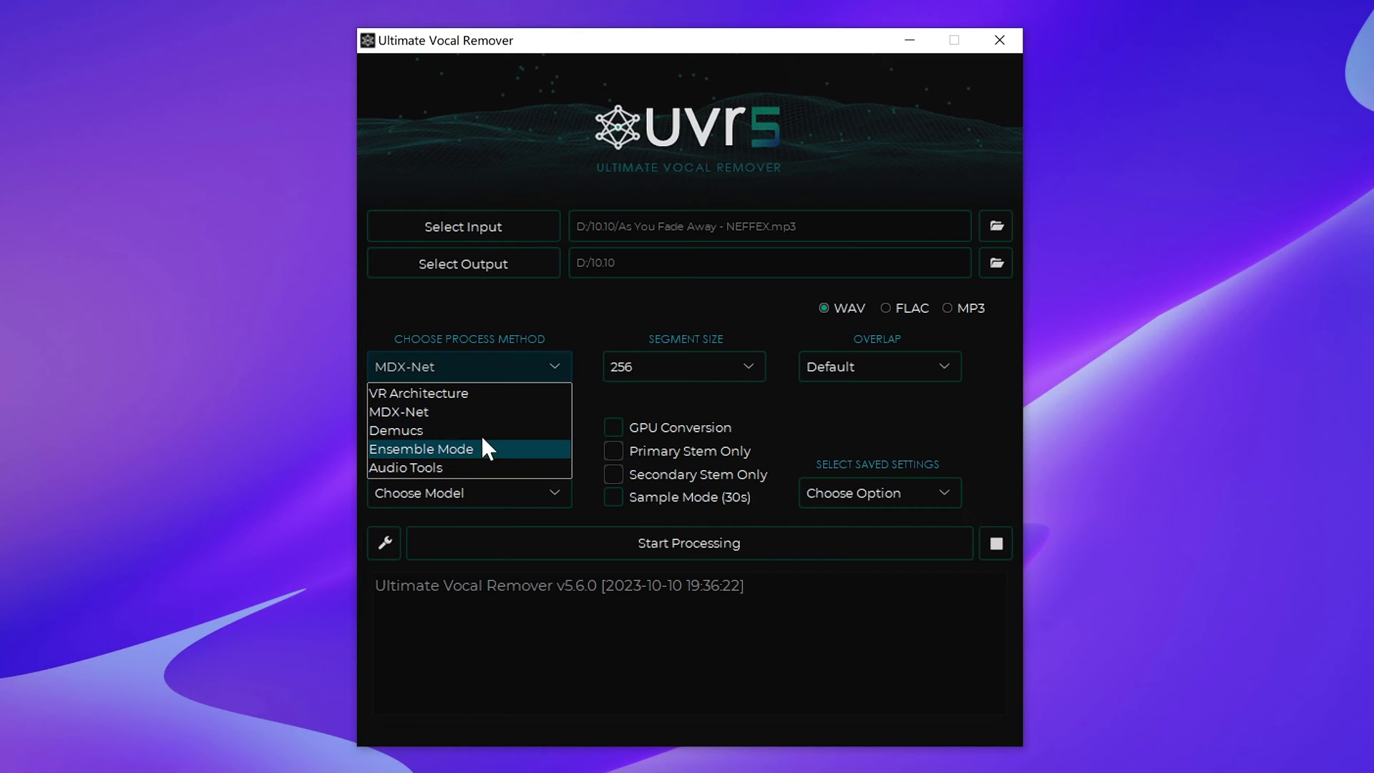
Step: Choose Ensemble Mode, the Vocals/Instrumental stem pair and the Max Spec/Max Spec algorithm
left_click(436, 443)
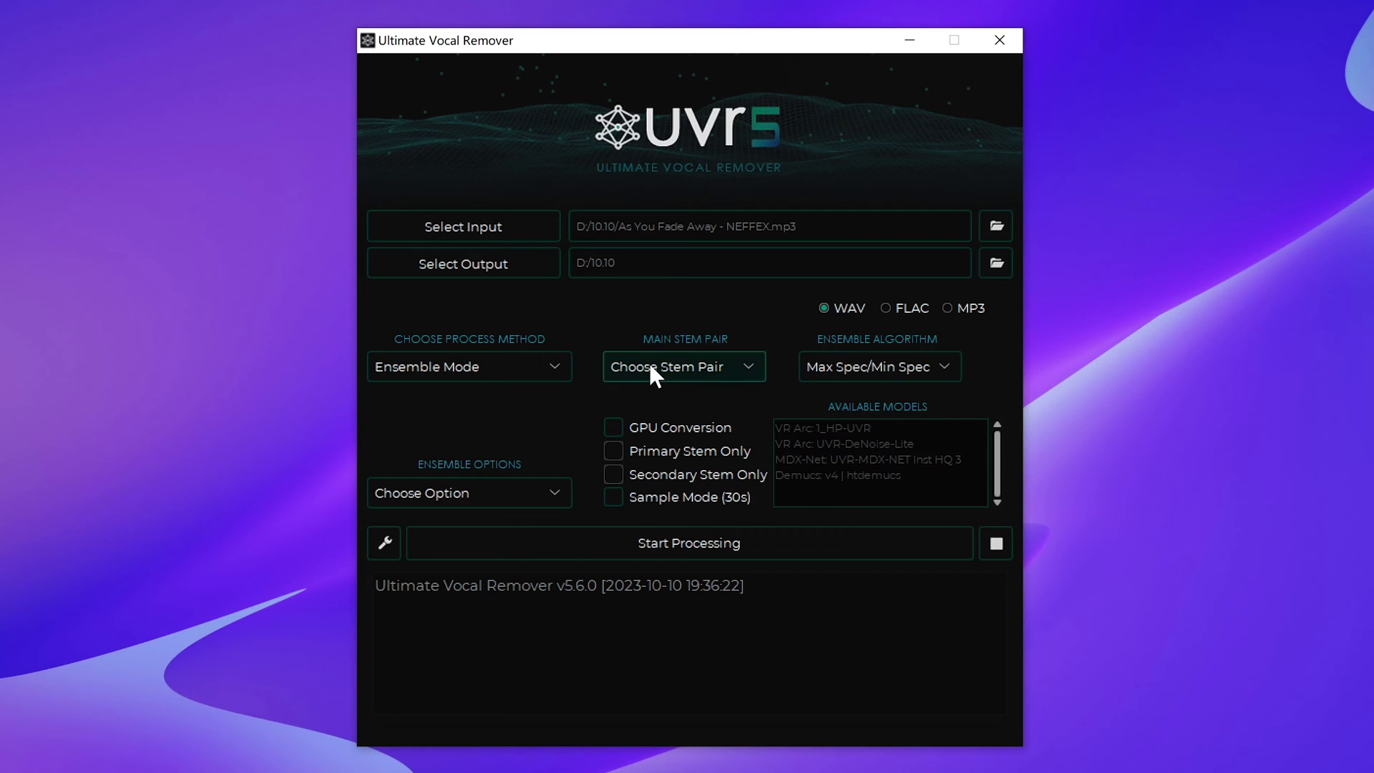
left_click(706, 366)
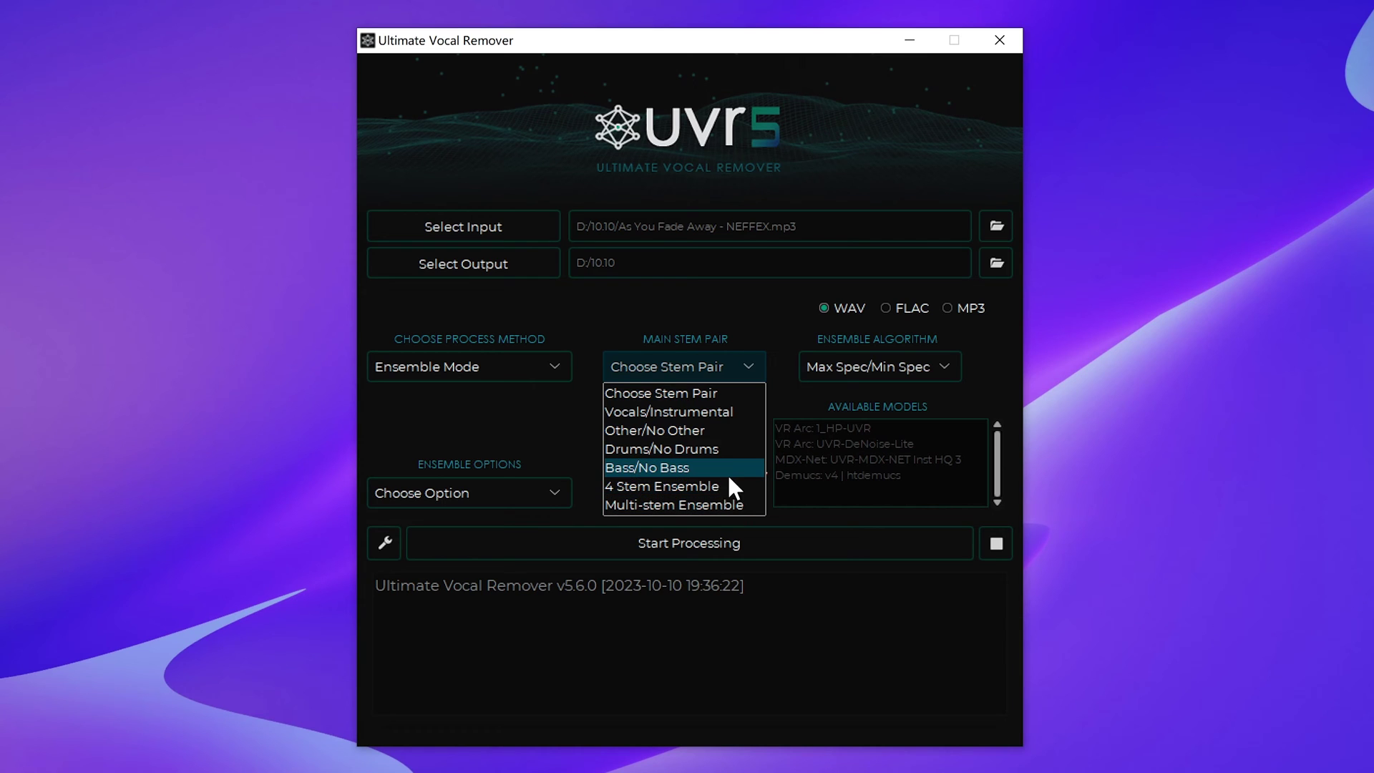
left_click(697, 405)
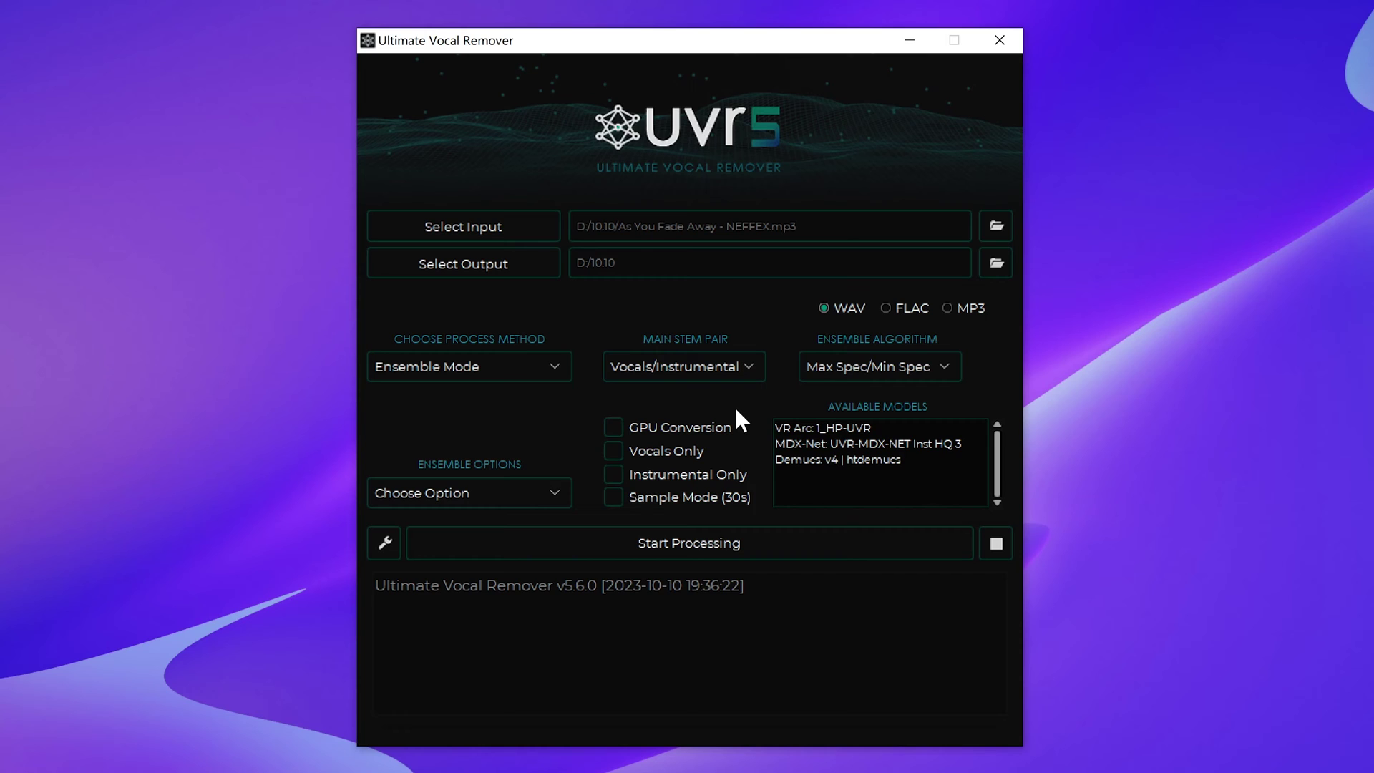
left_click(878, 366)
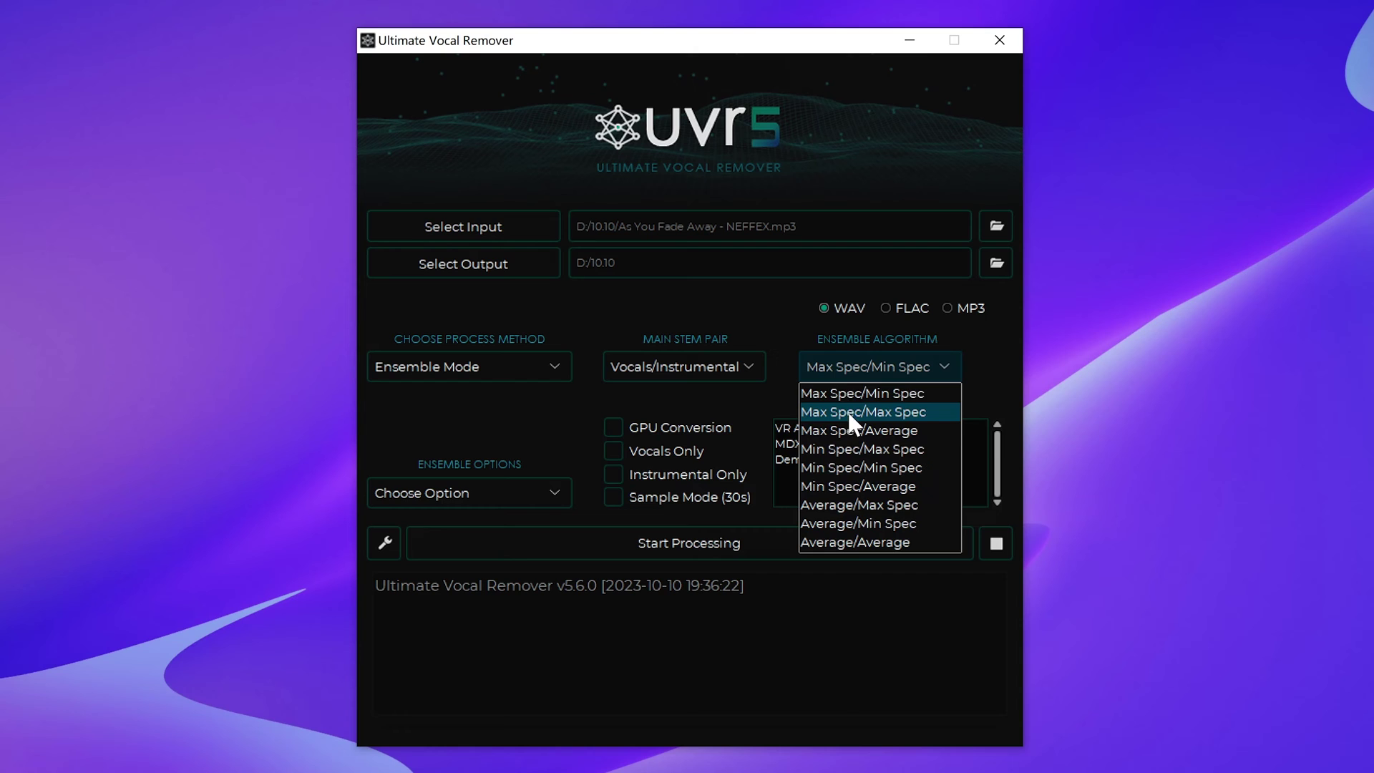
left_click(876, 402)
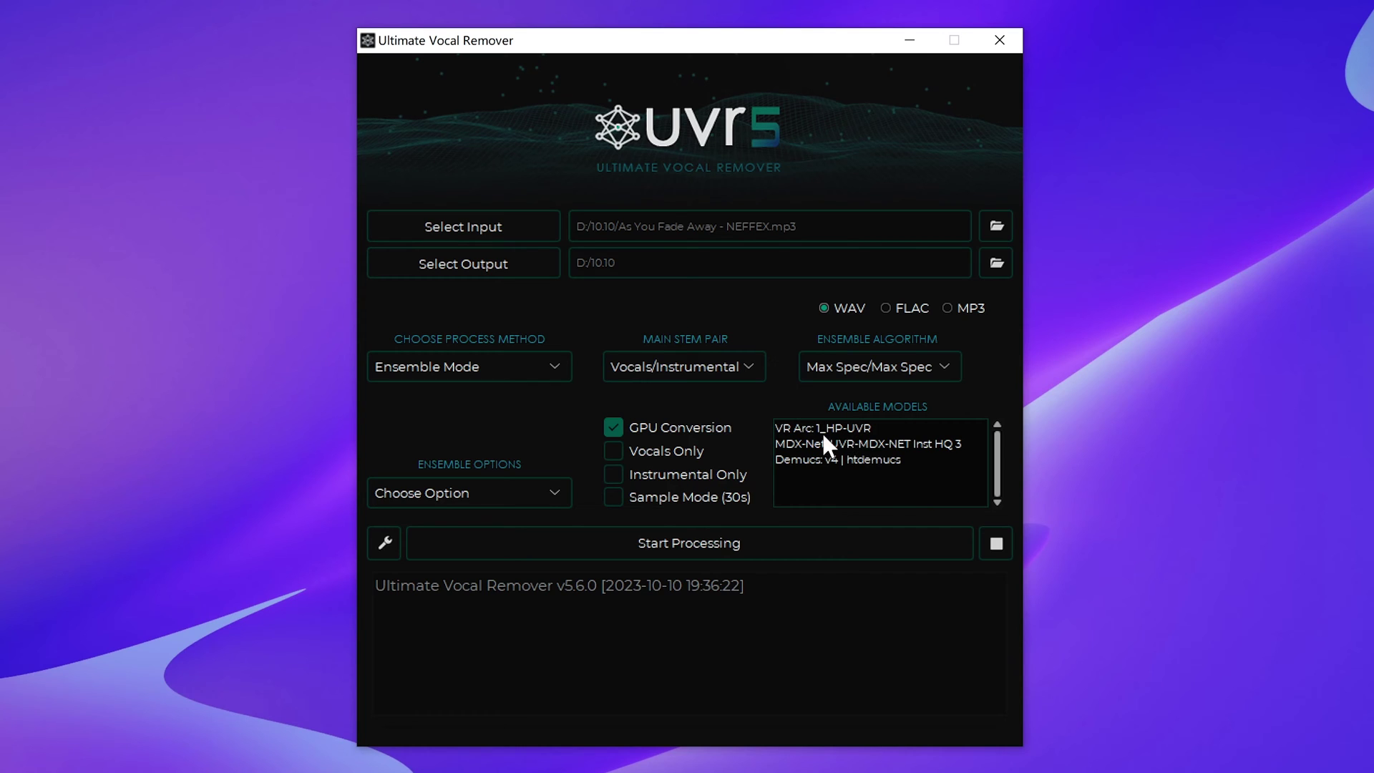
Step: Add the MDX-Net and Demucs v4 models to the ensemble
left_click(865, 444)
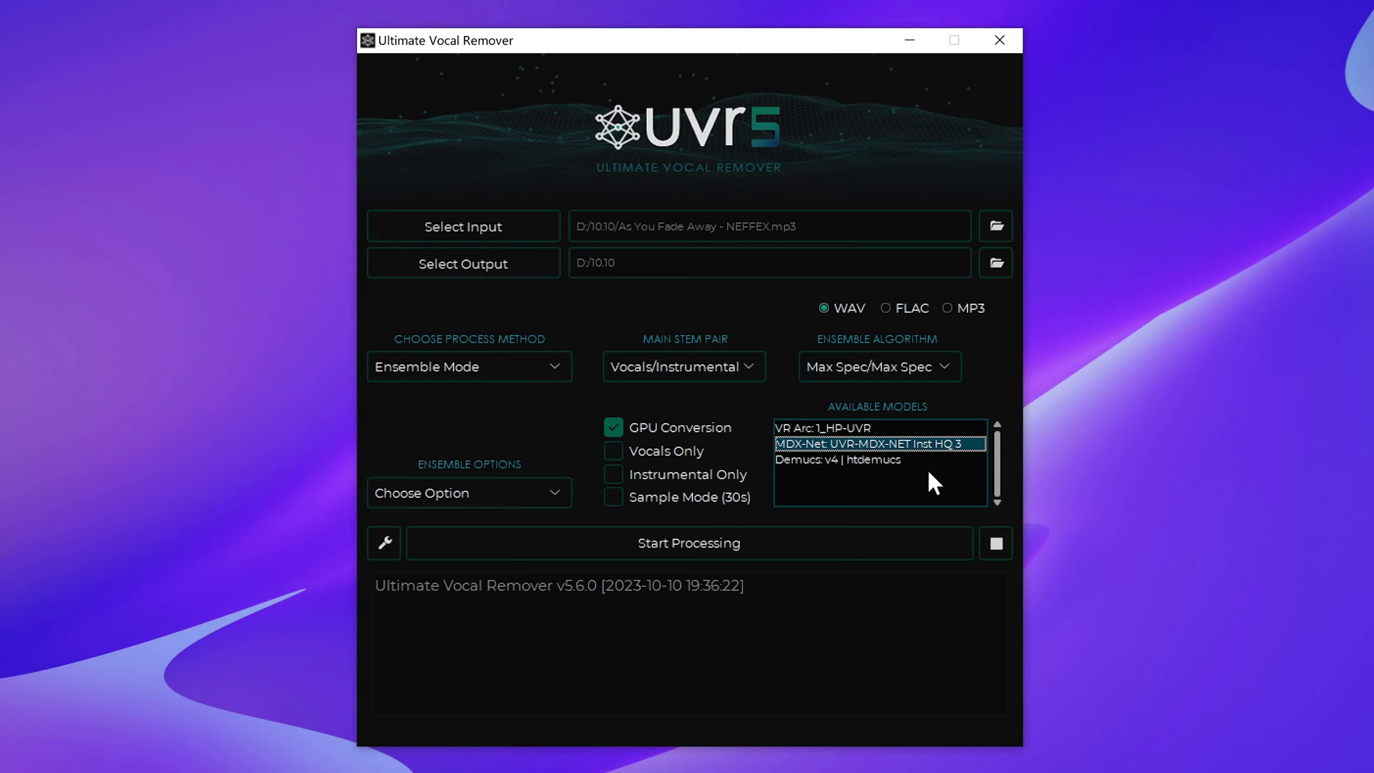
left_click(887, 460)
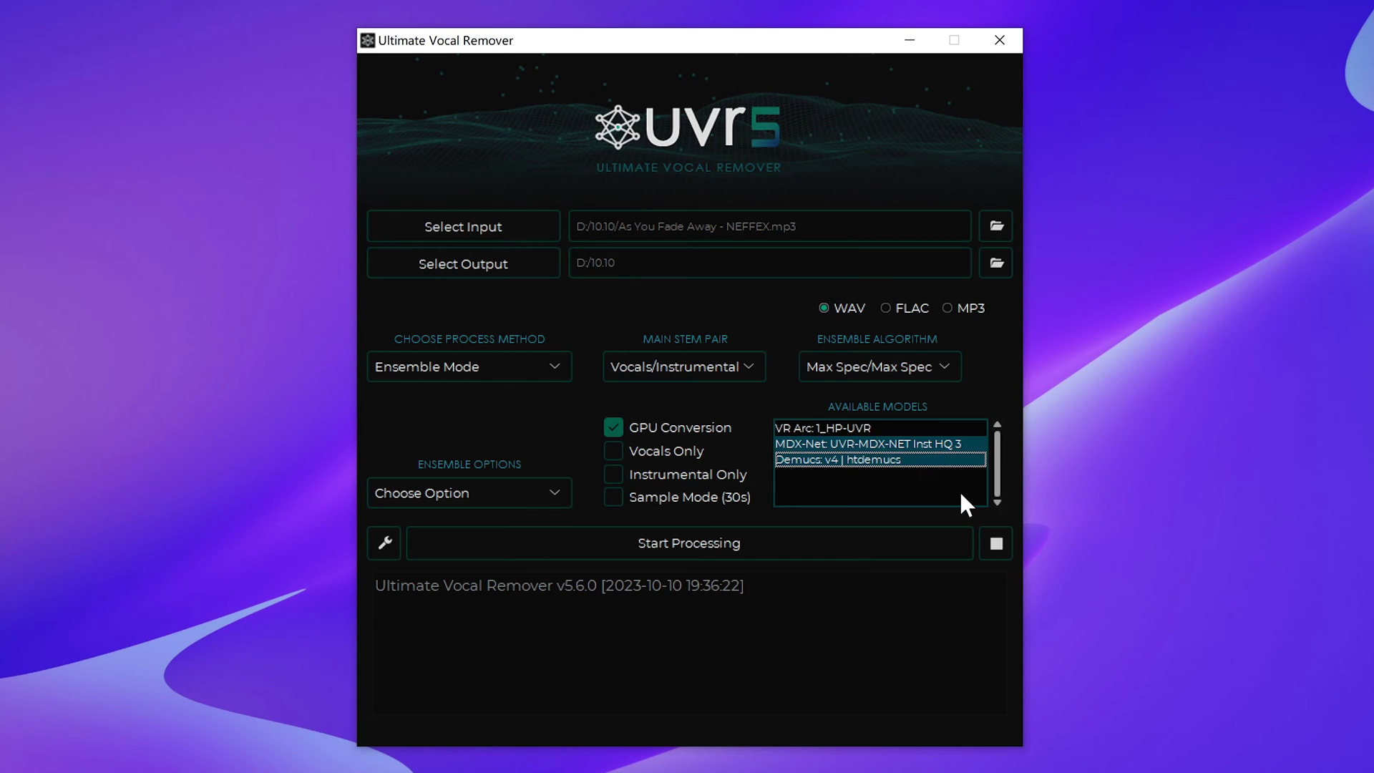
left_click(389, 541)
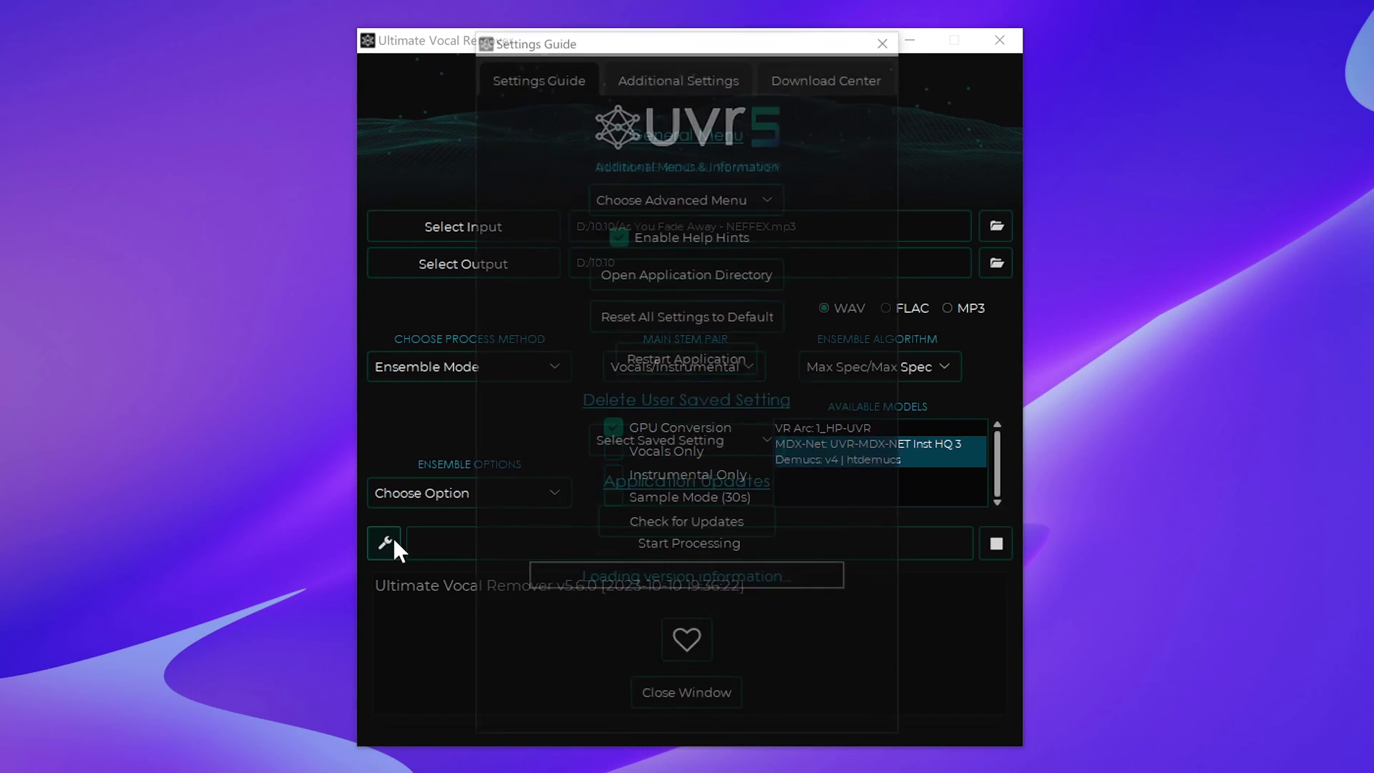
Step: Download the UVR-MDX-NET Main model from the MDX-Net Download Center
left_click(826, 78)
left_click(668, 286)
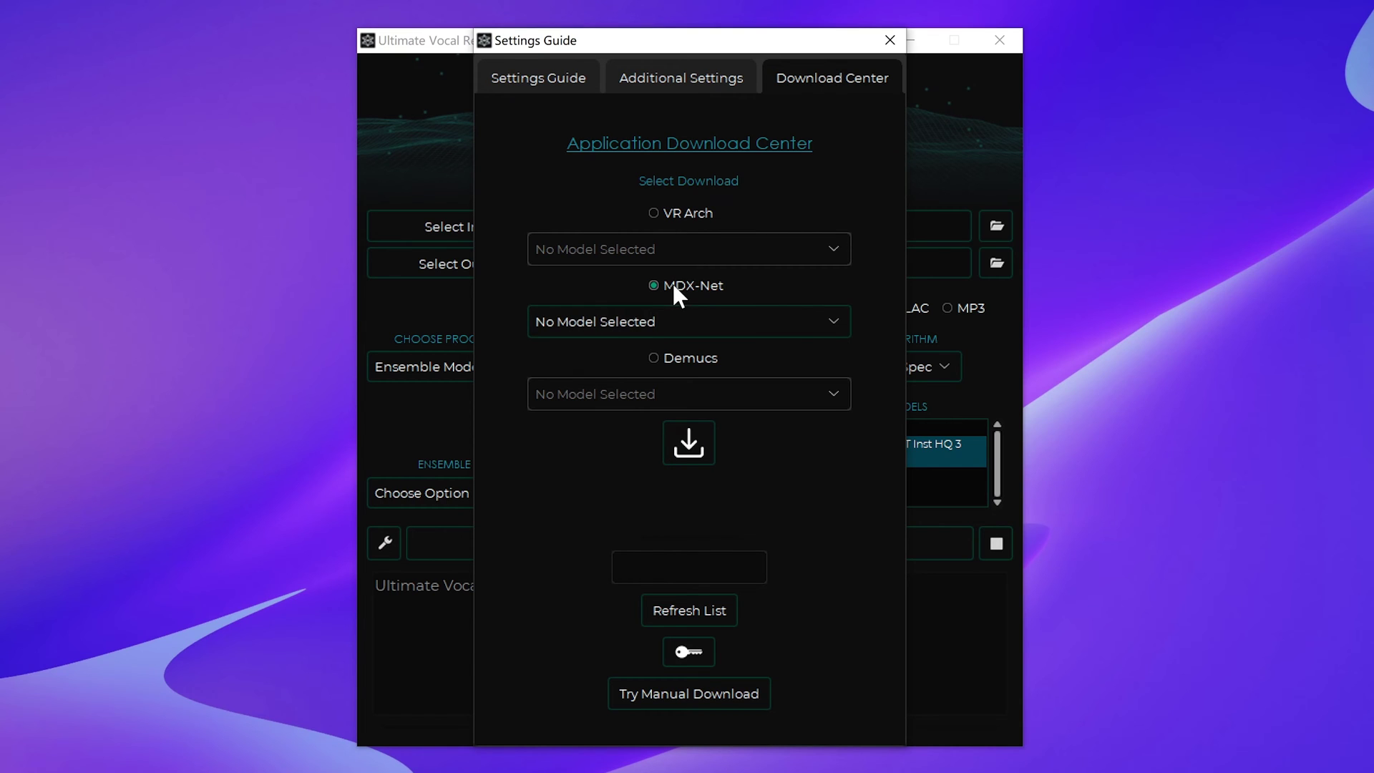
left_click(834, 322)
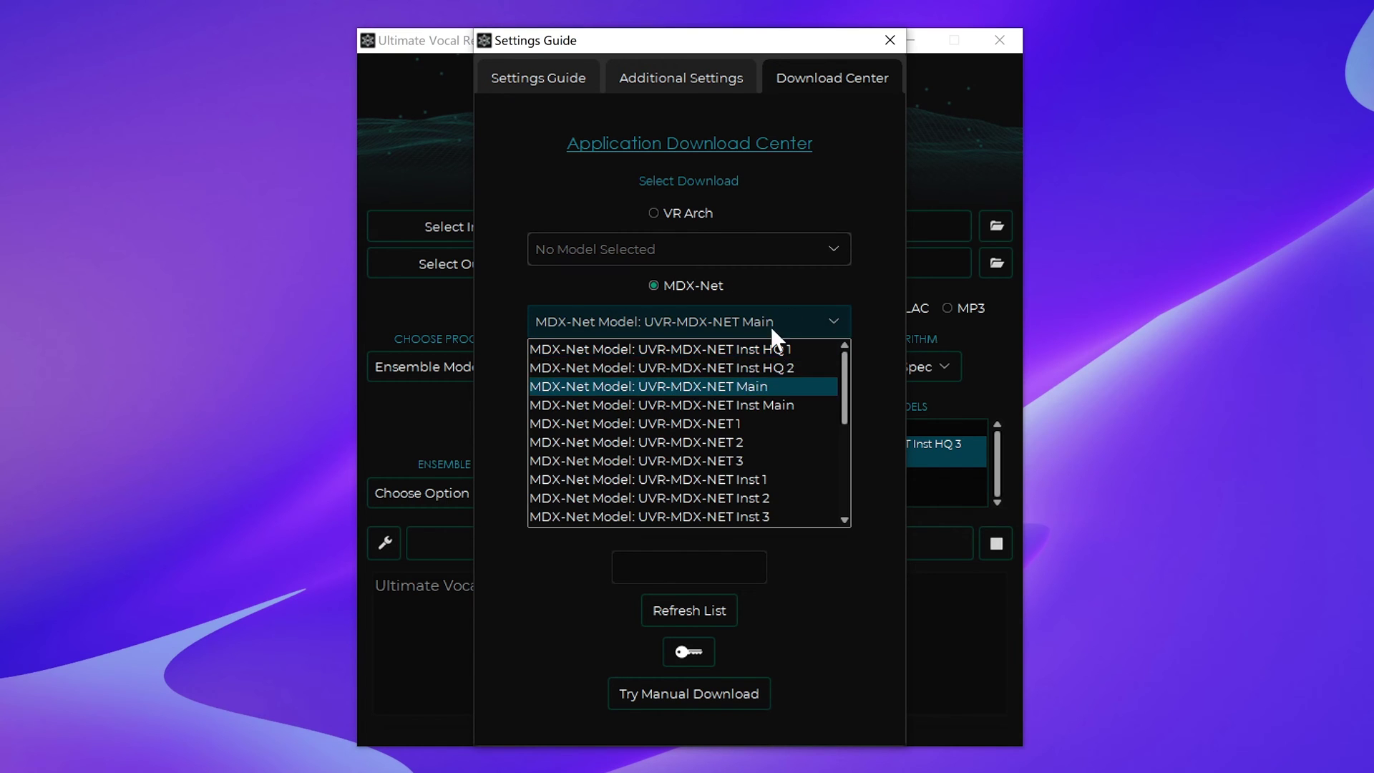
left_click(770, 386)
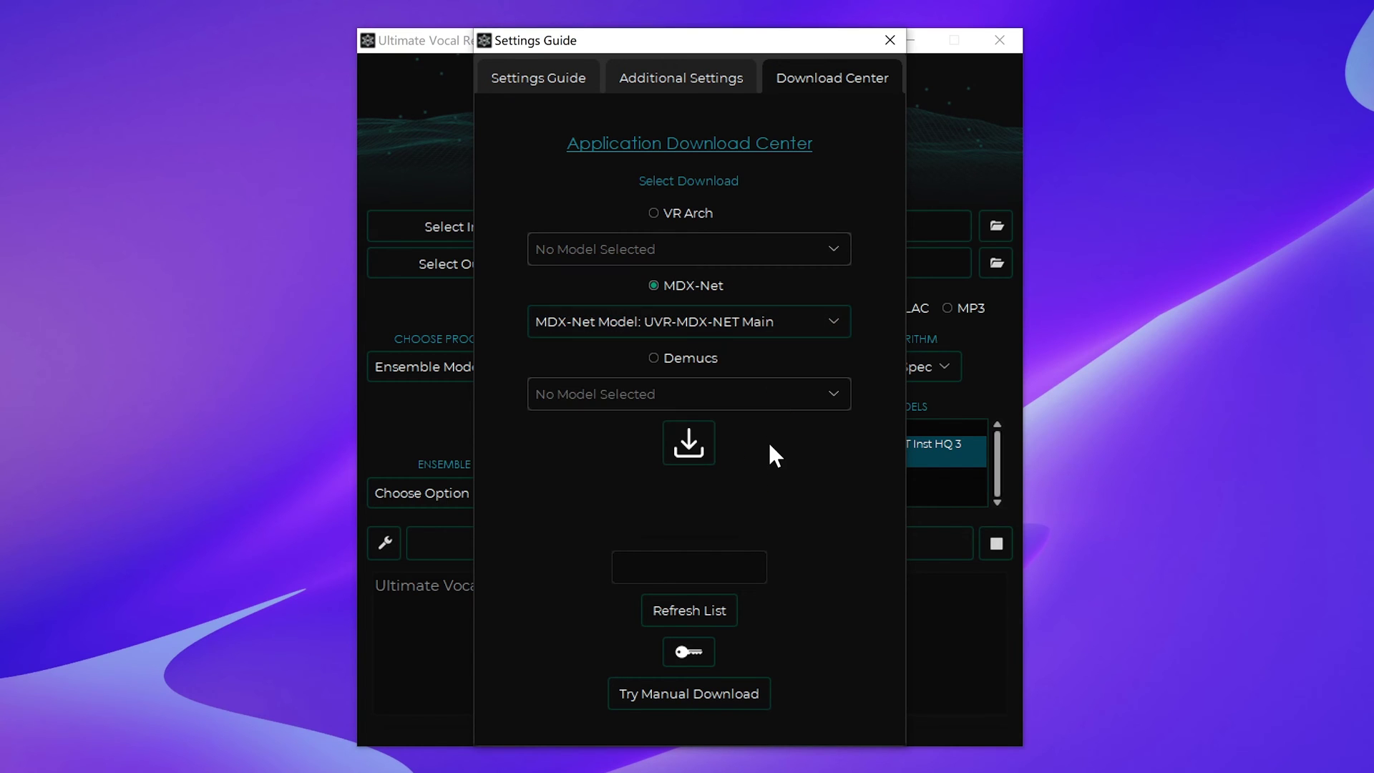
left_click(690, 429)
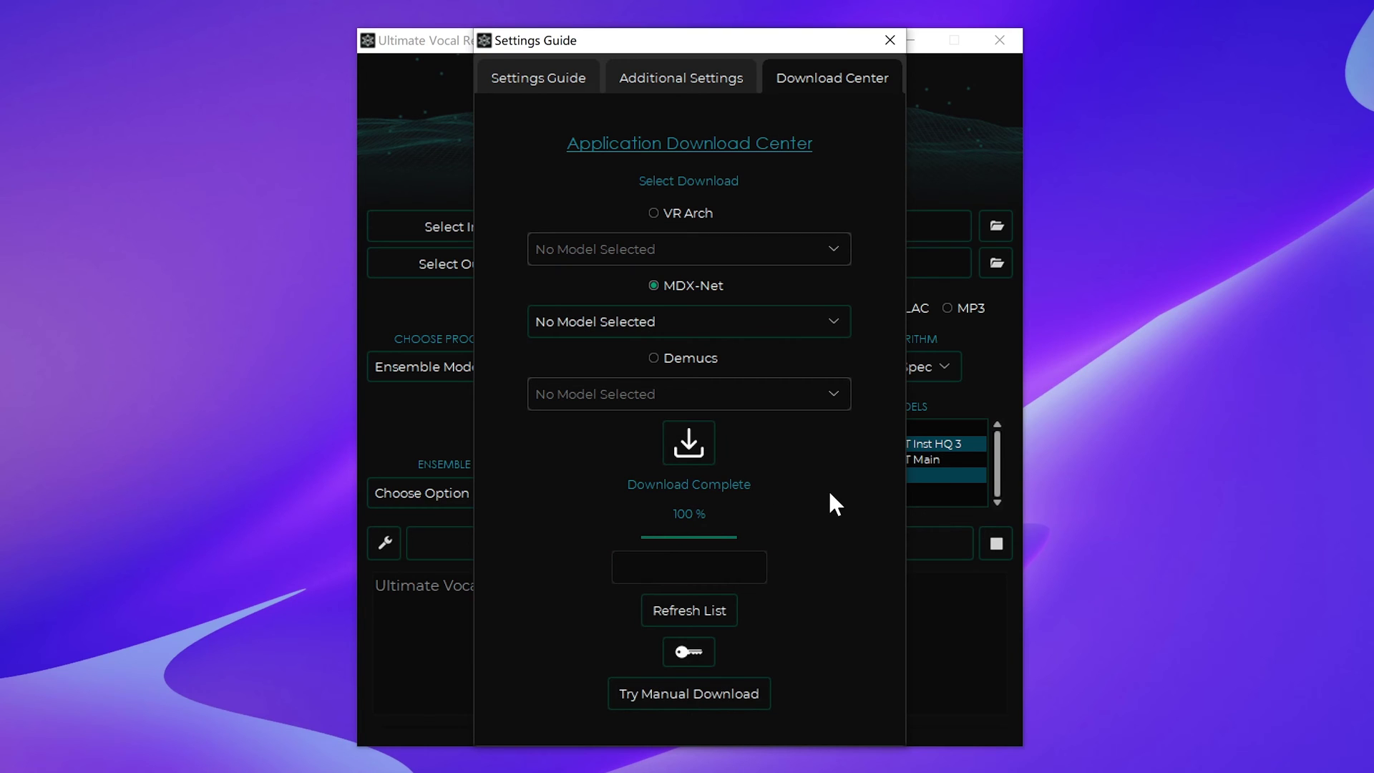
Step: Add UVR-MDX-NET Main to the ensemble models and start processing
left_click(890, 40)
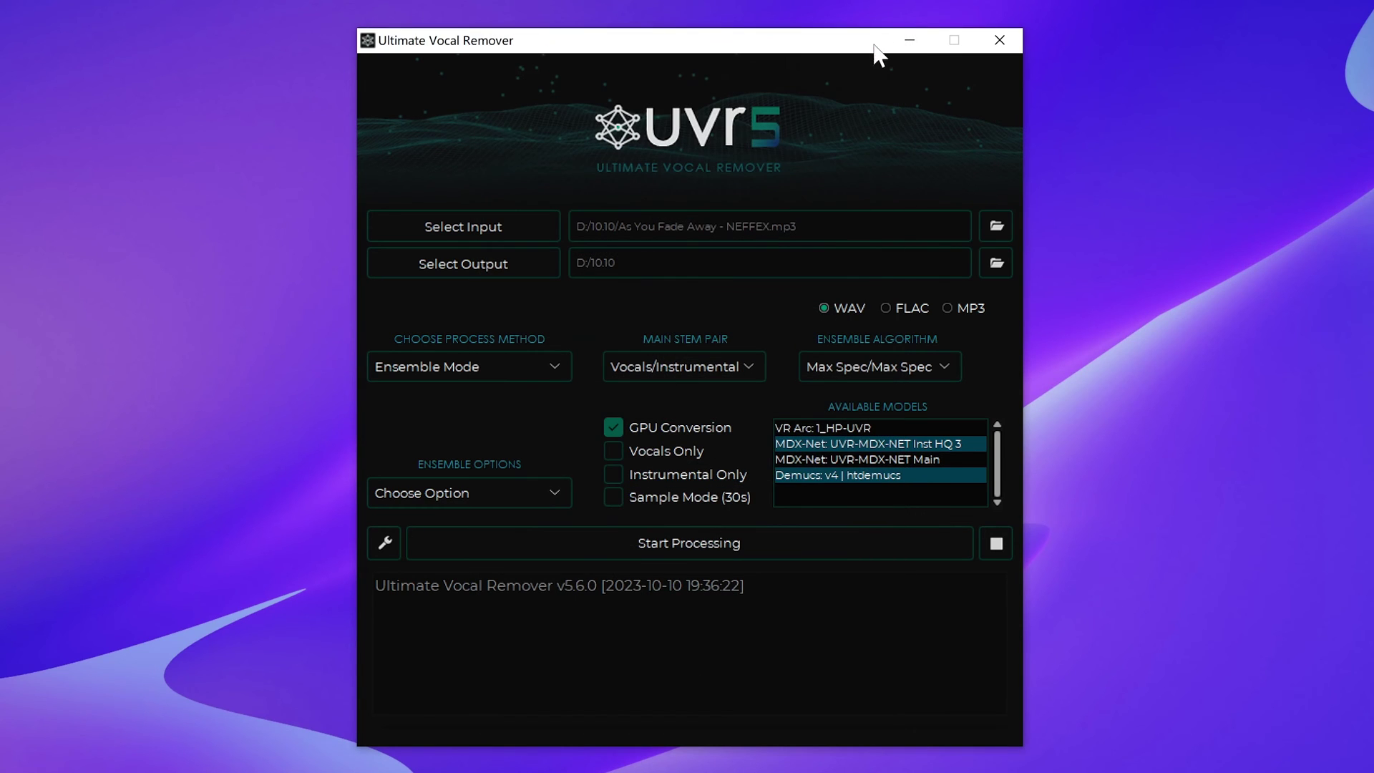
left_click(899, 472)
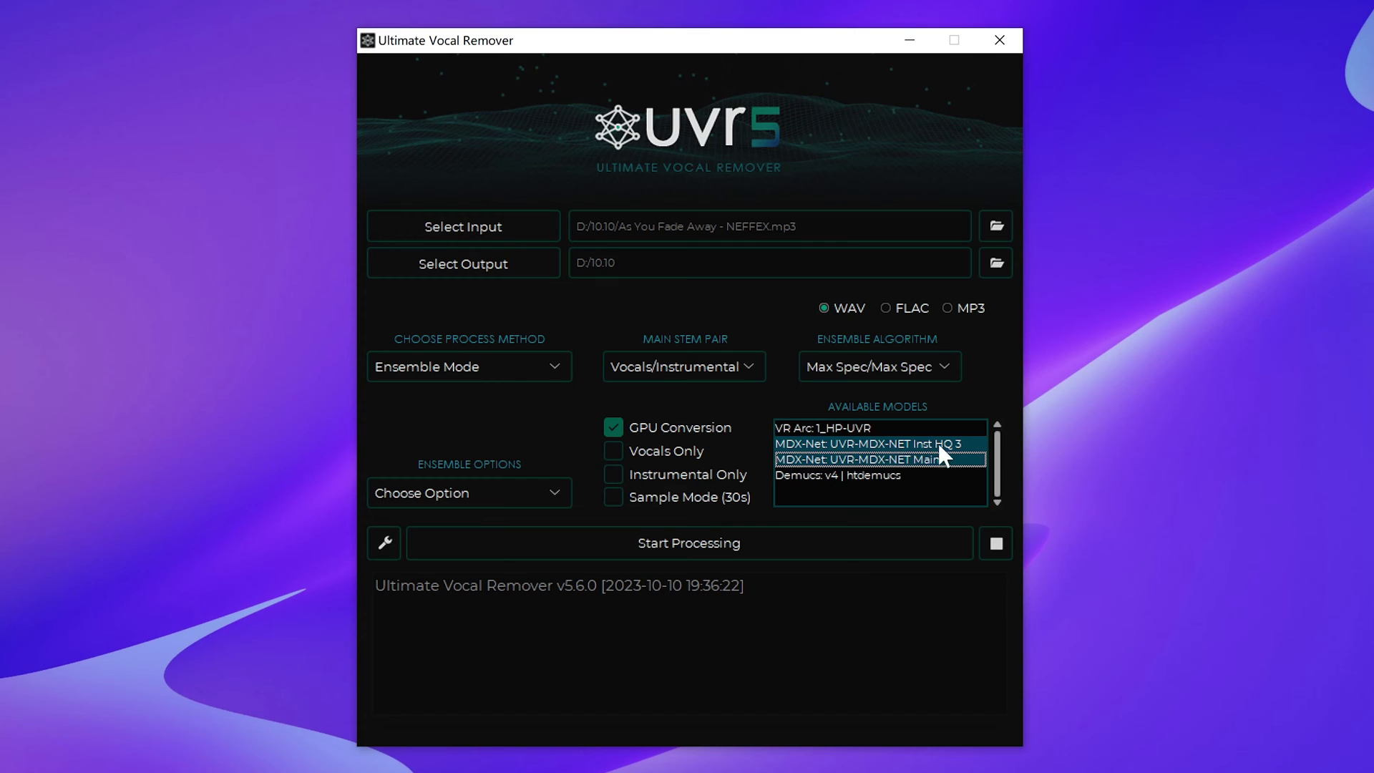
left_click(723, 540)
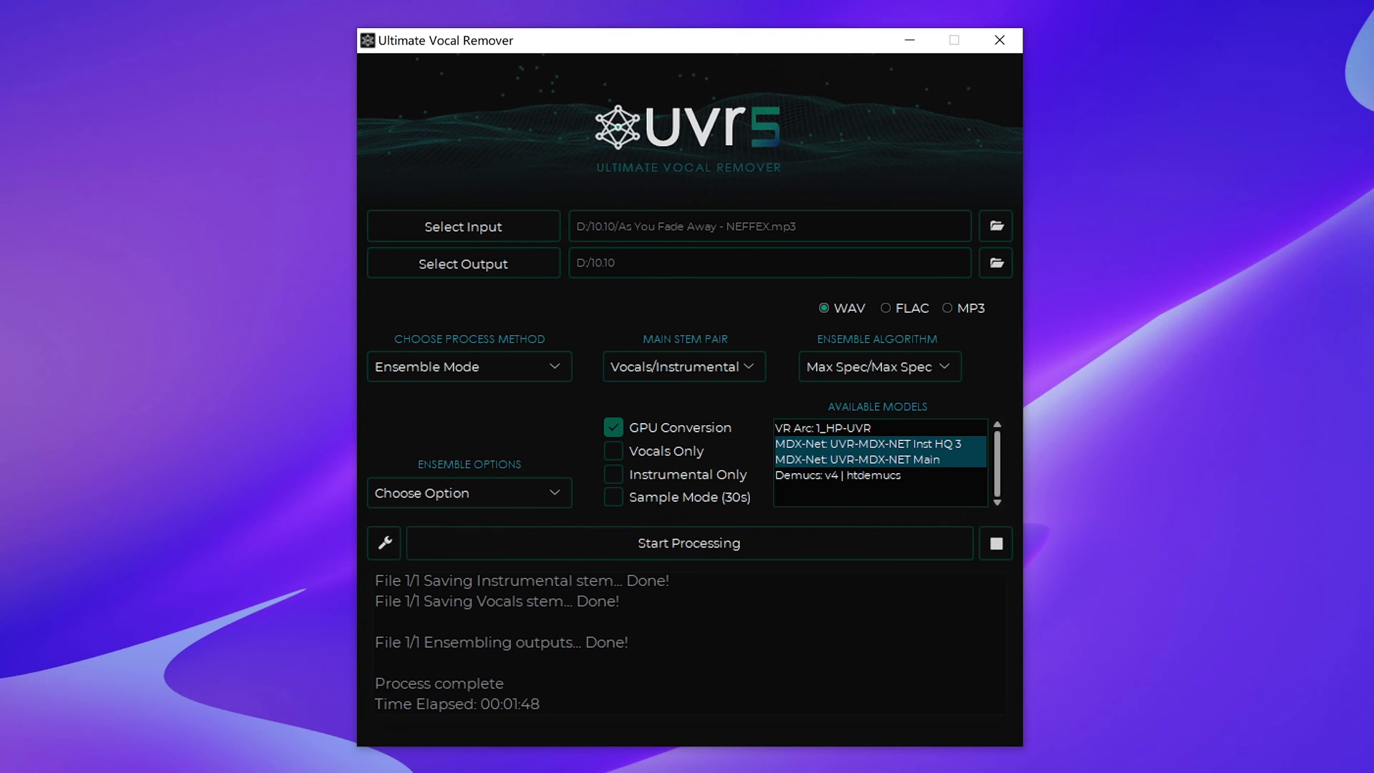
Step: Highlight the elapsed time beside 'Process complete' in the log
left_click_drag(541, 704, 387, 703)
Step: Play the Vocals .wav from the output folder in VLC, then close it
left_click(989, 257)
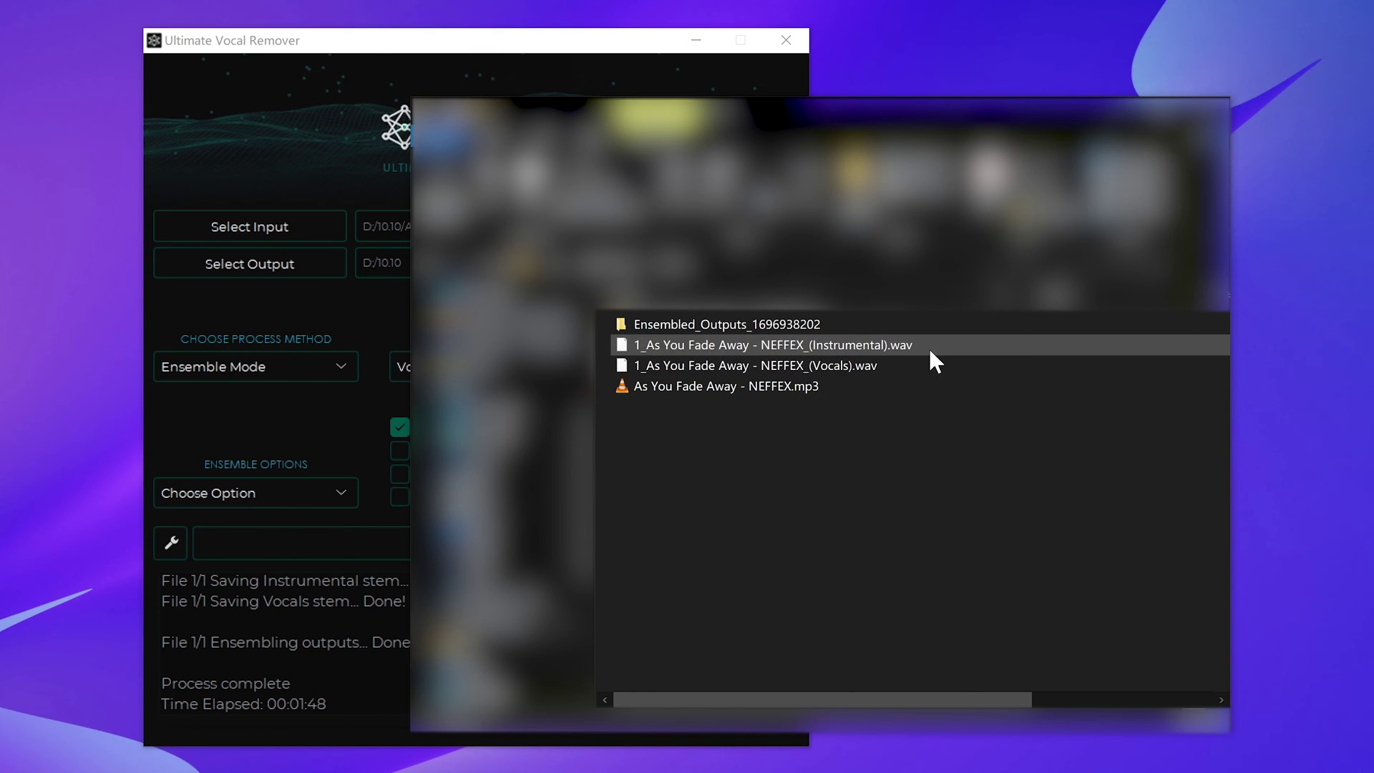
left_click(907, 366)
double_click(940, 367)
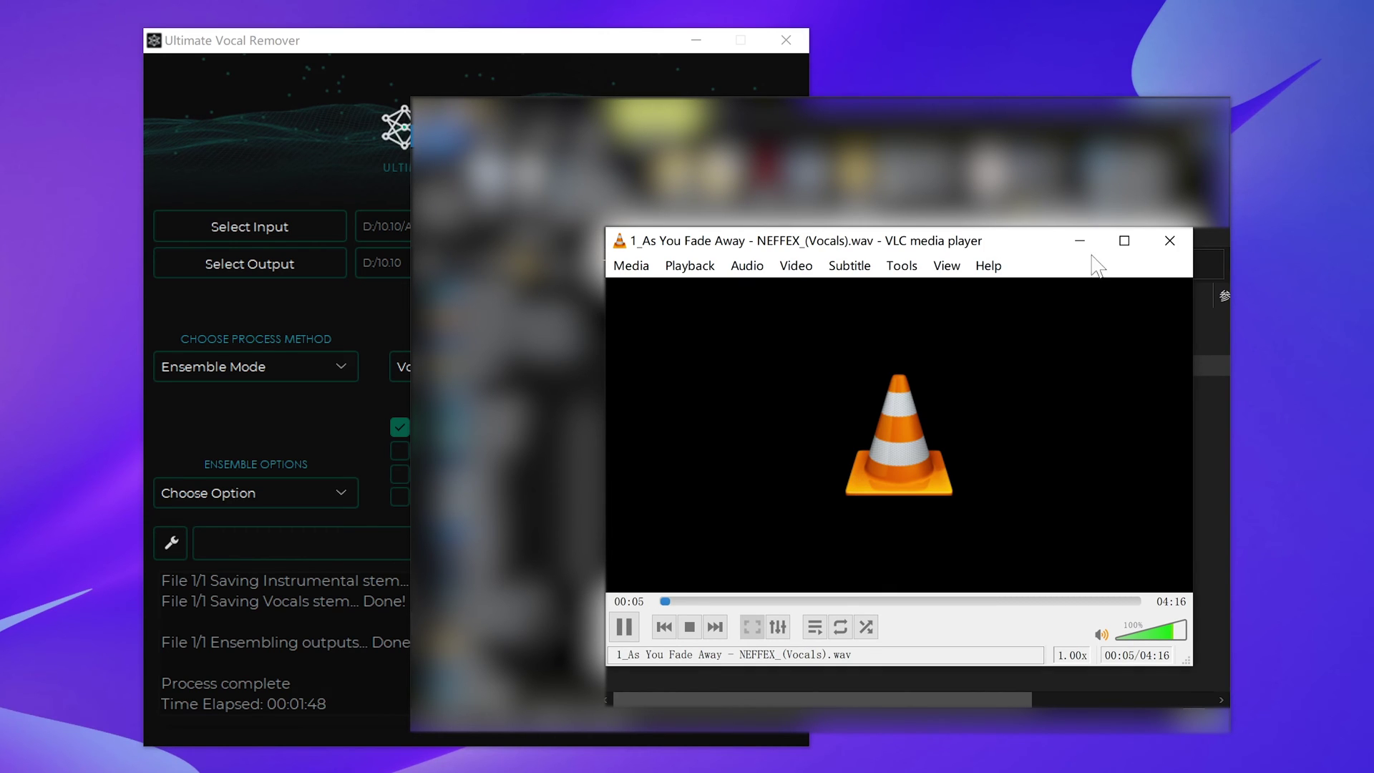
left_click(1169, 241)
Step: Play the Instrumental .wav in VLC, then close it
left_click(824, 345)
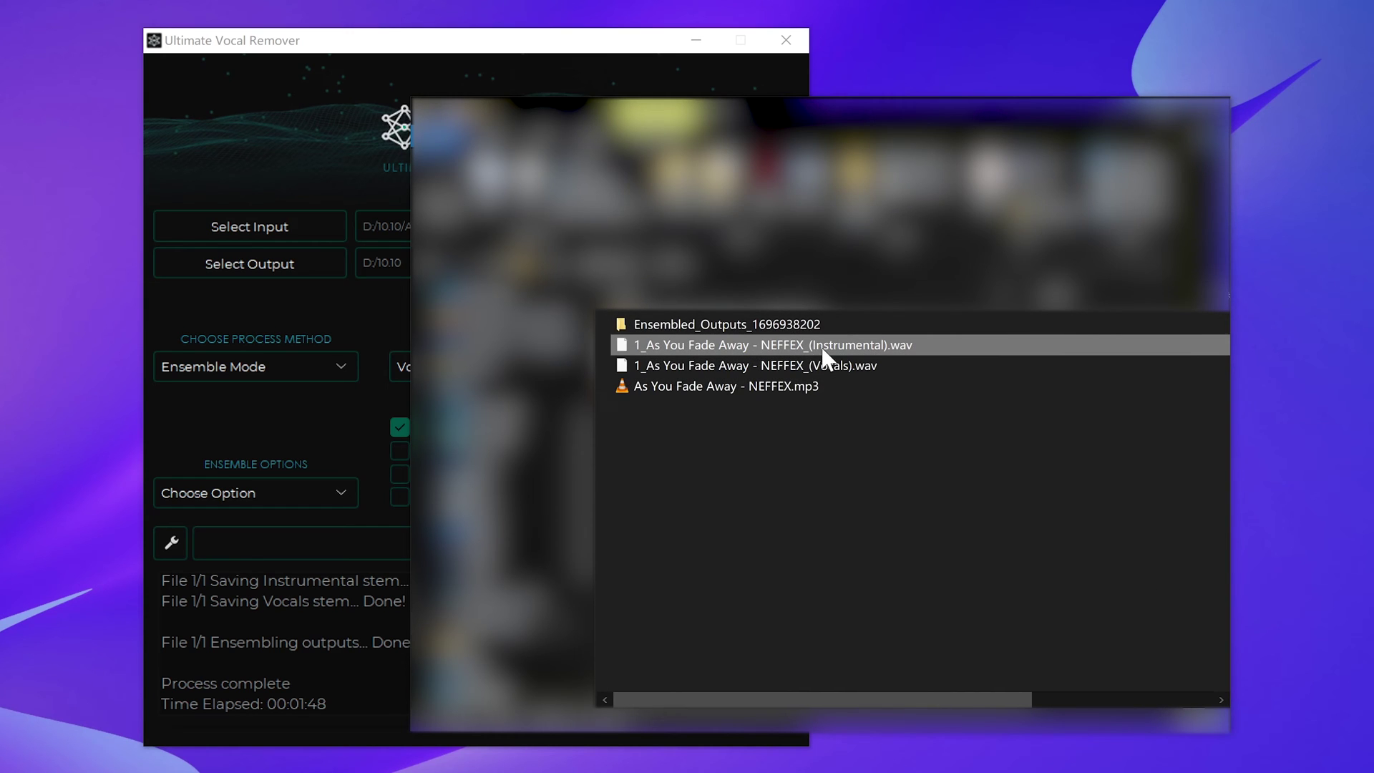
double_click(823, 351)
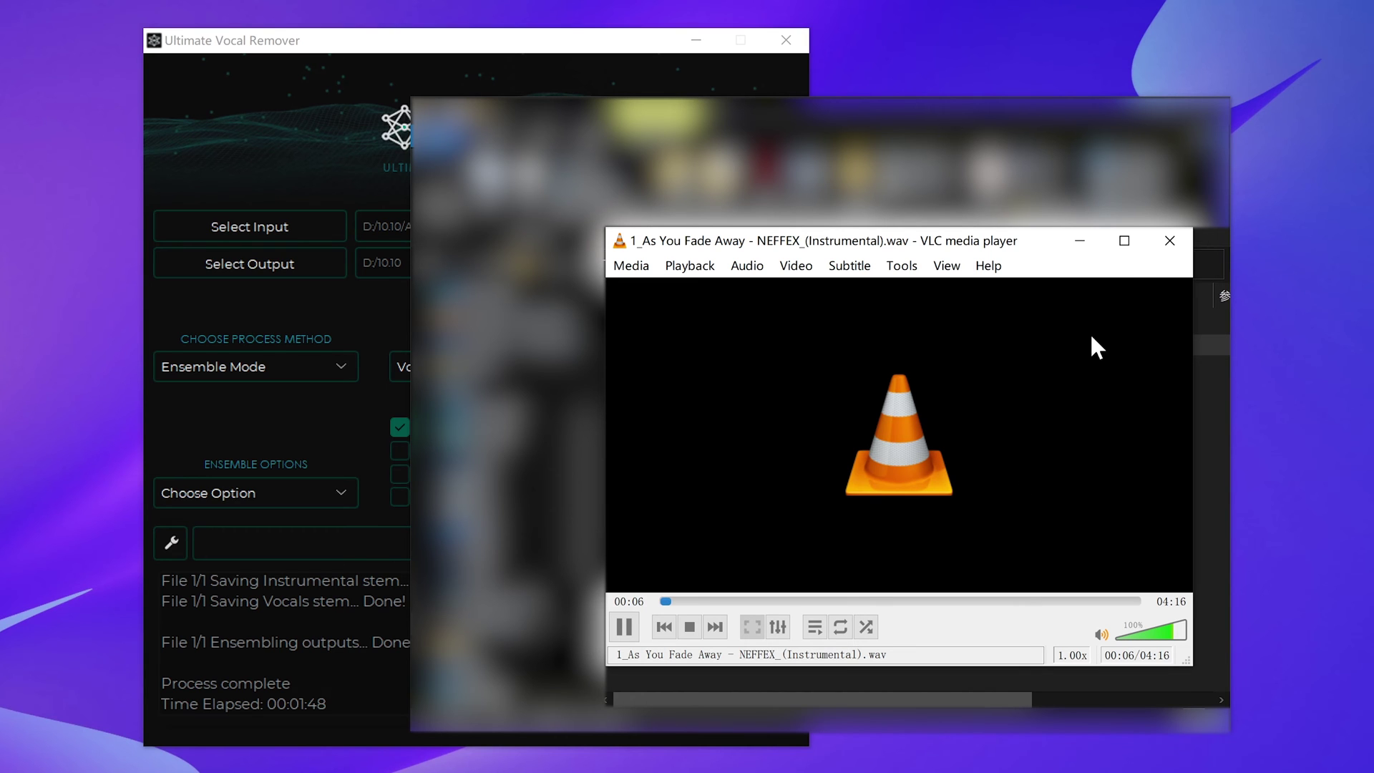
left_click(1171, 241)
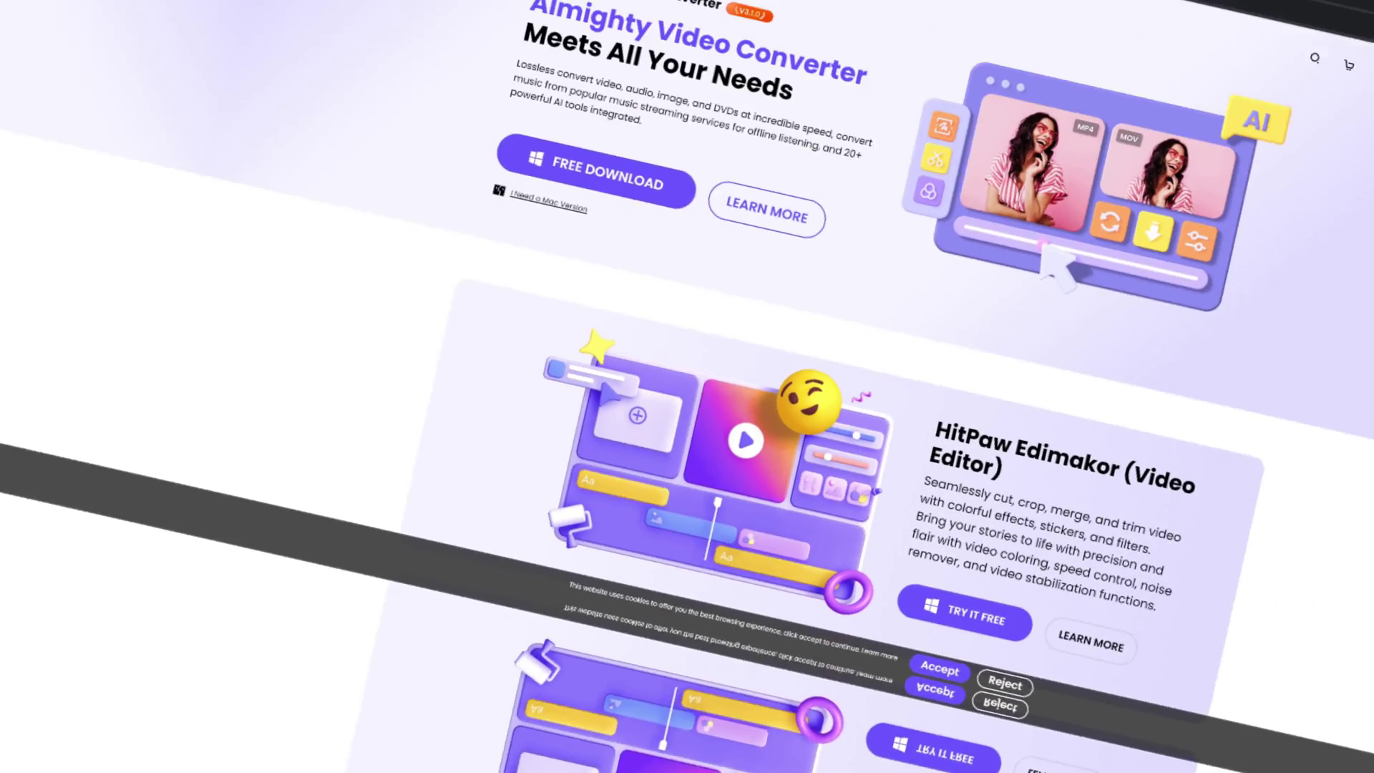
mouse_move(409, 81)
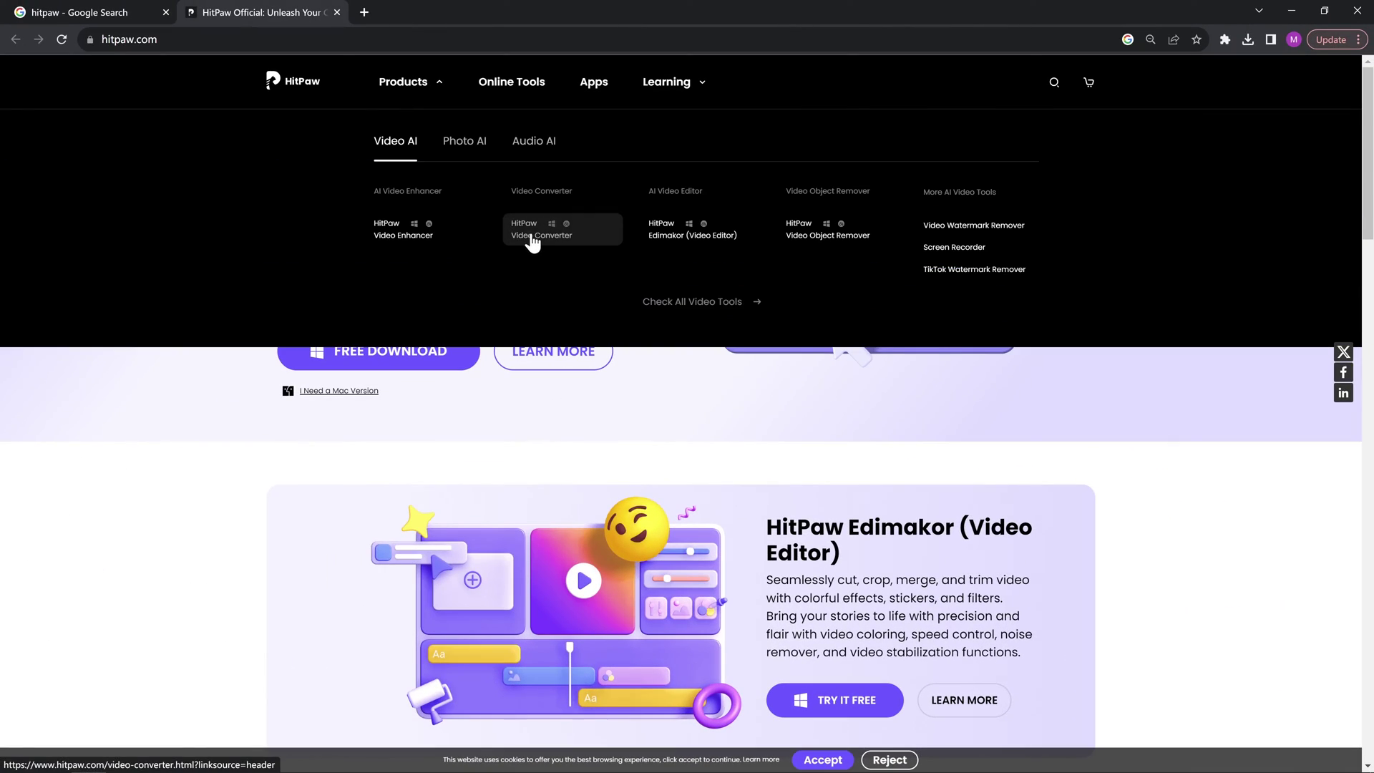
Step: Open the HitPaw Video Converter product page and switch between the Mac and Windows versions
left_click(529, 234)
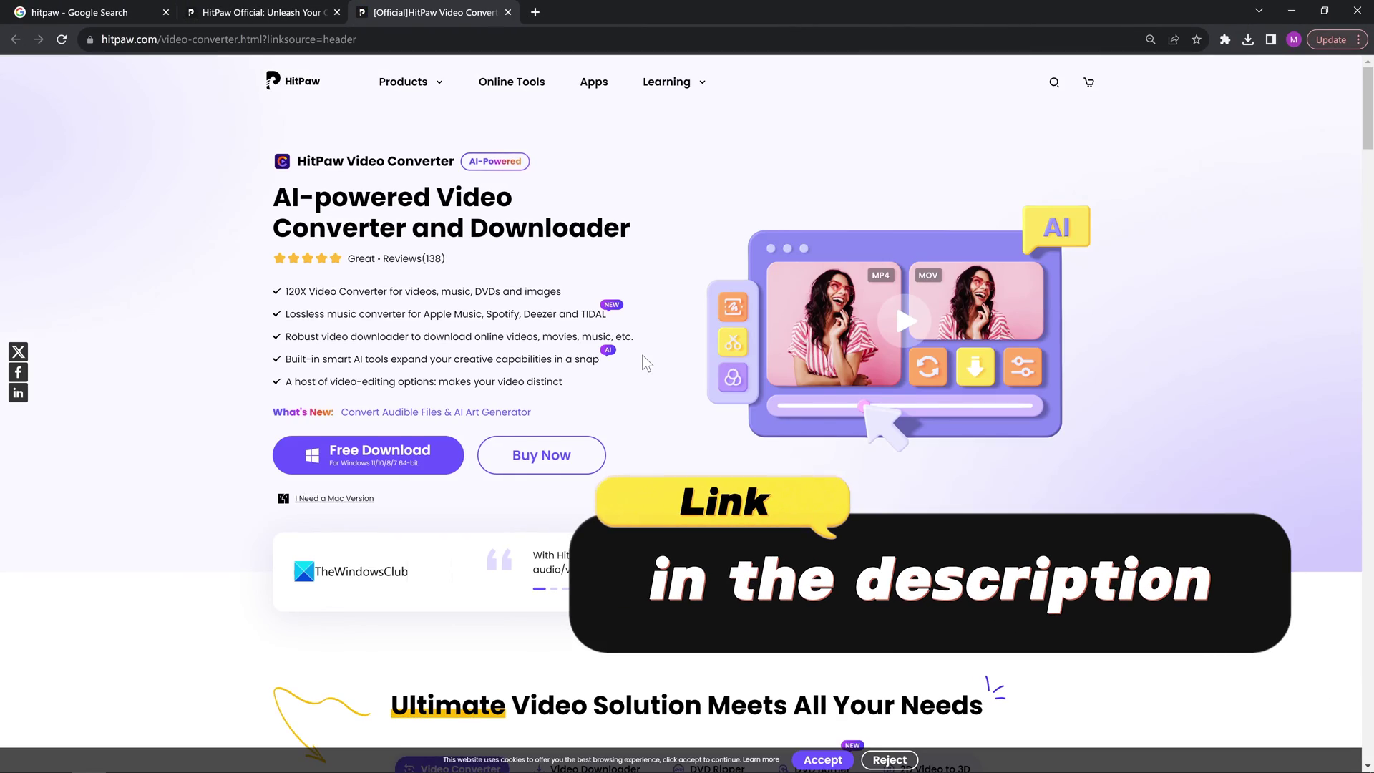
scroll(642, 358, "down", 1)
scroll(642, 358, "down", 3)
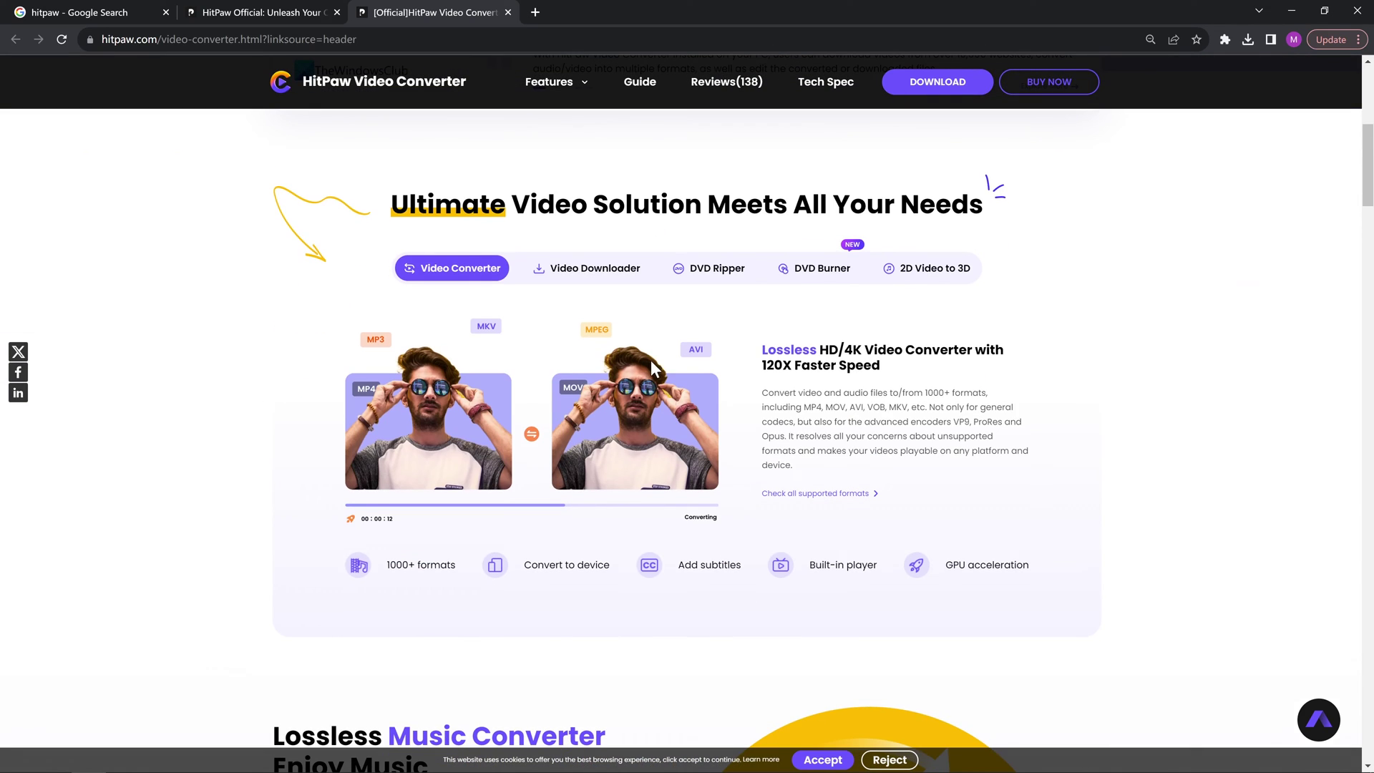
scroll(653, 359, "up", 5)
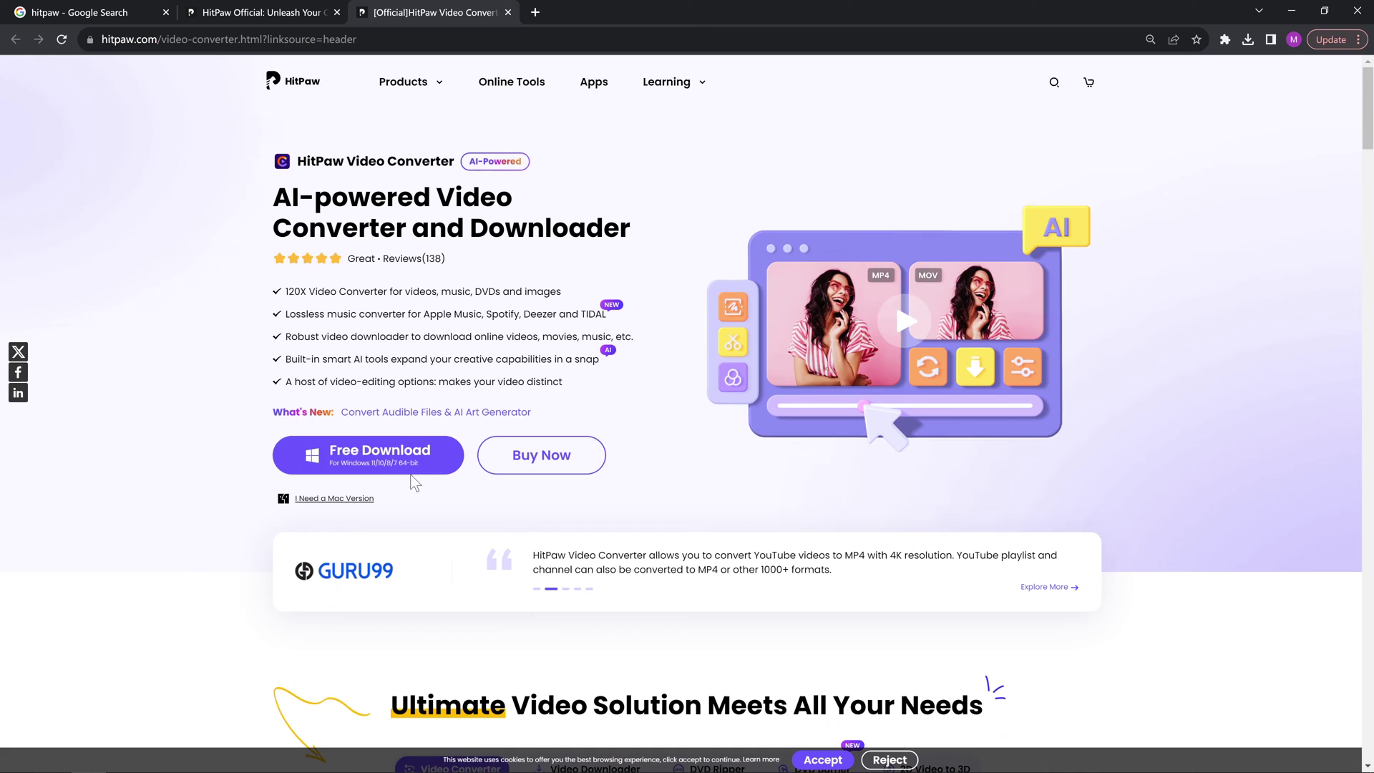
left_click(336, 501)
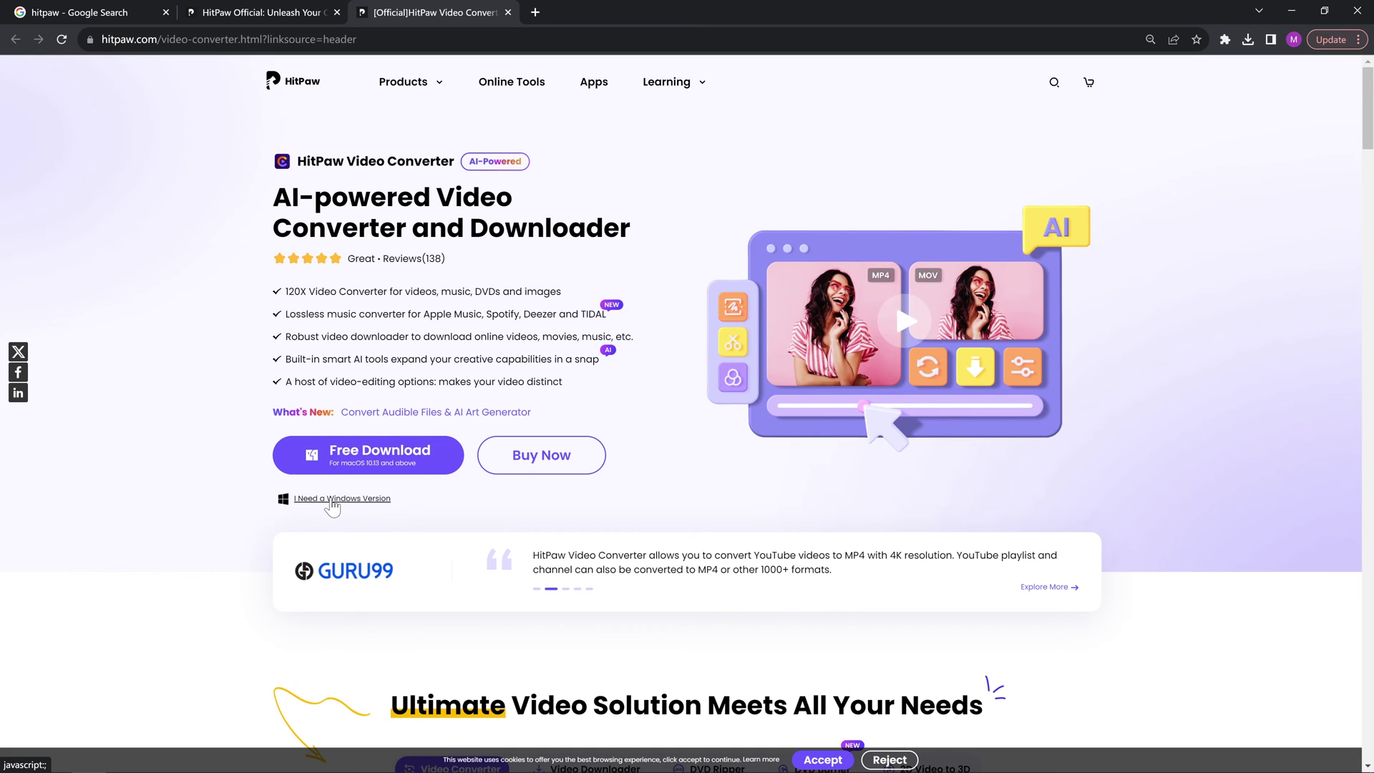
left_click(332, 501)
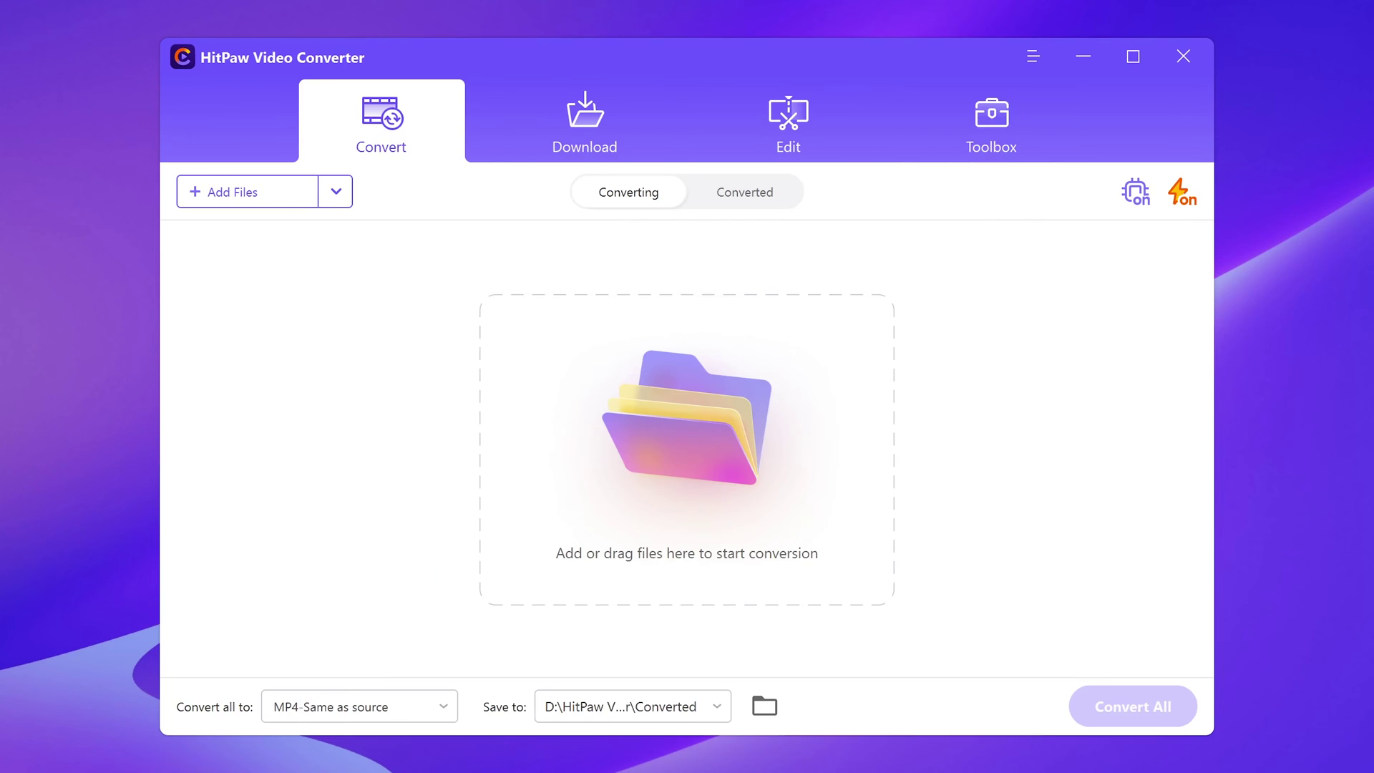
scroll(890, 402, "down", 3)
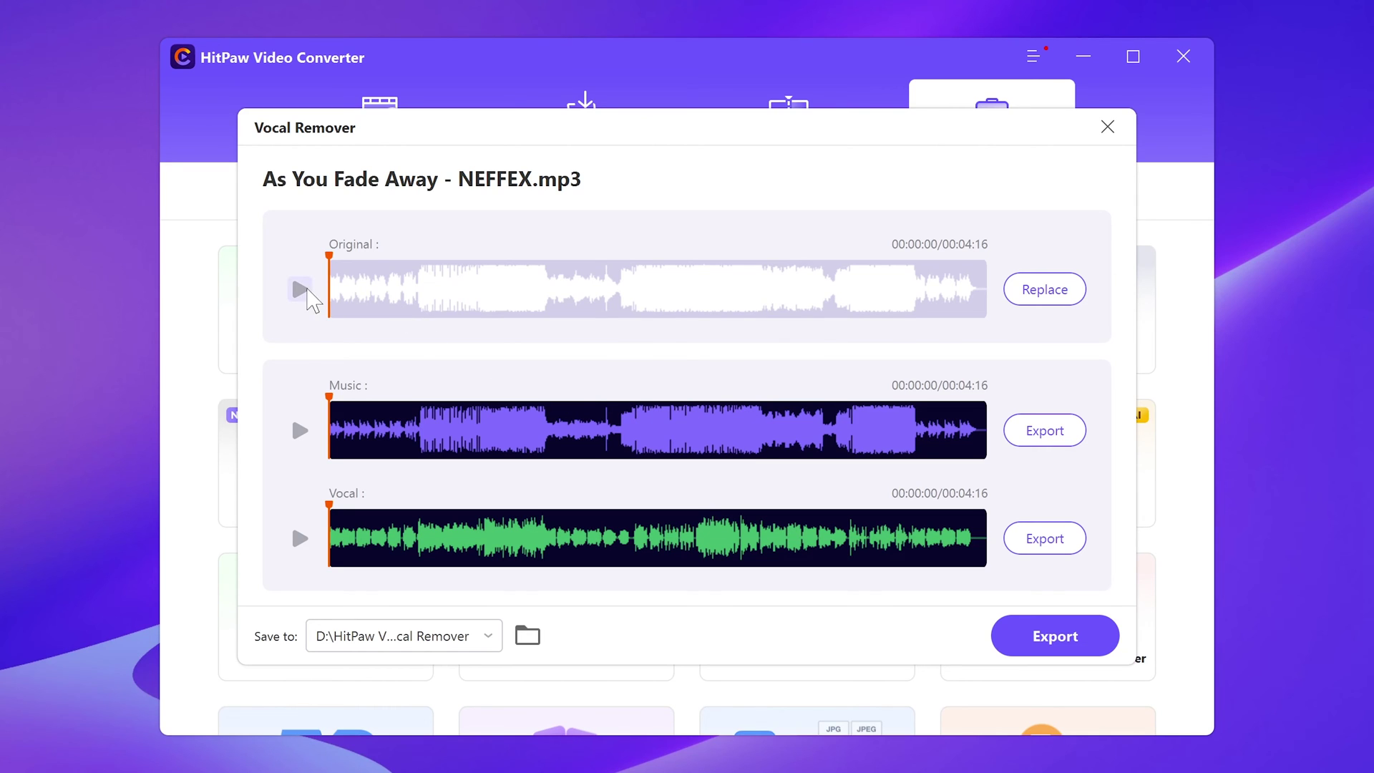
Step: Play the Original, Music and Vocal tracks of As You Fade Away, then exit with Esc
left_click(335, 260)
left_click(300, 429)
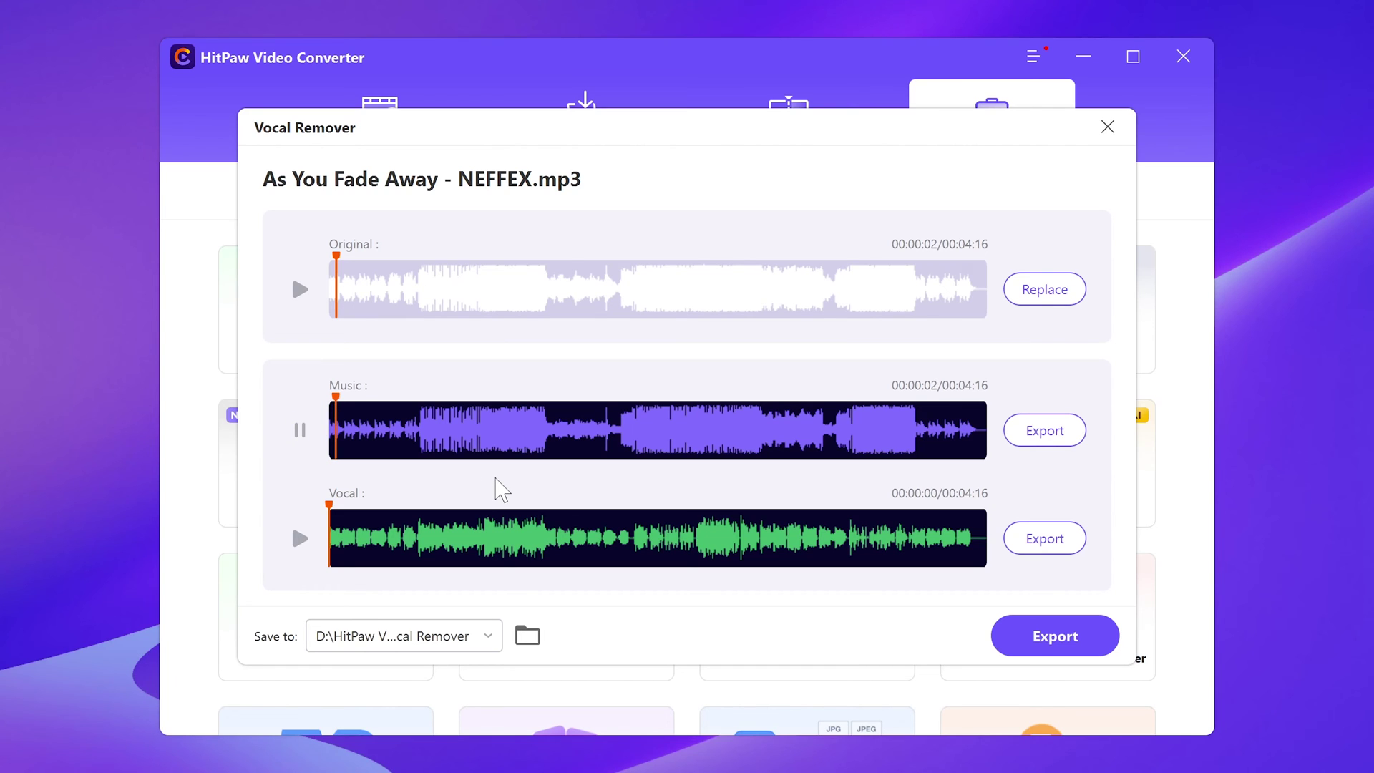
left_click(300, 431)
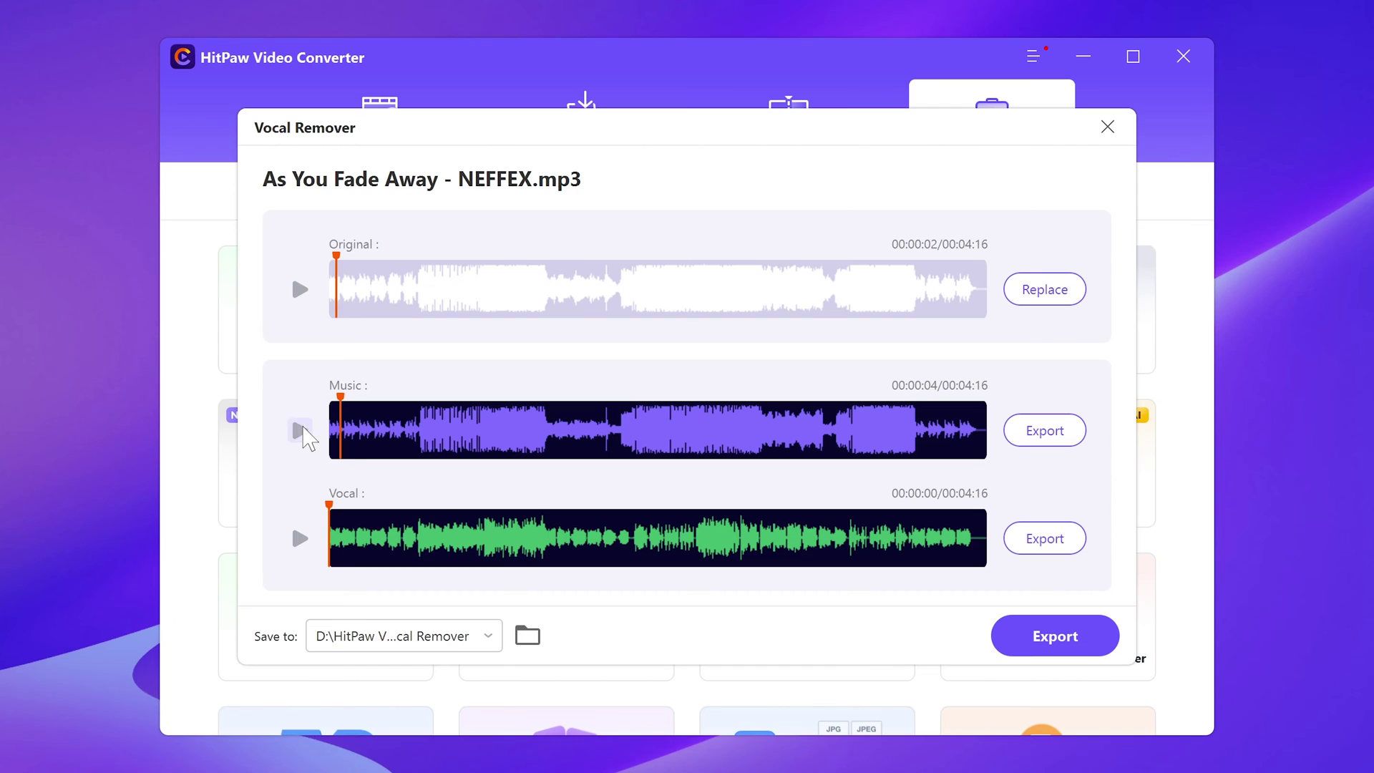
left_click(302, 538)
left_click(300, 539)
key("Escape")
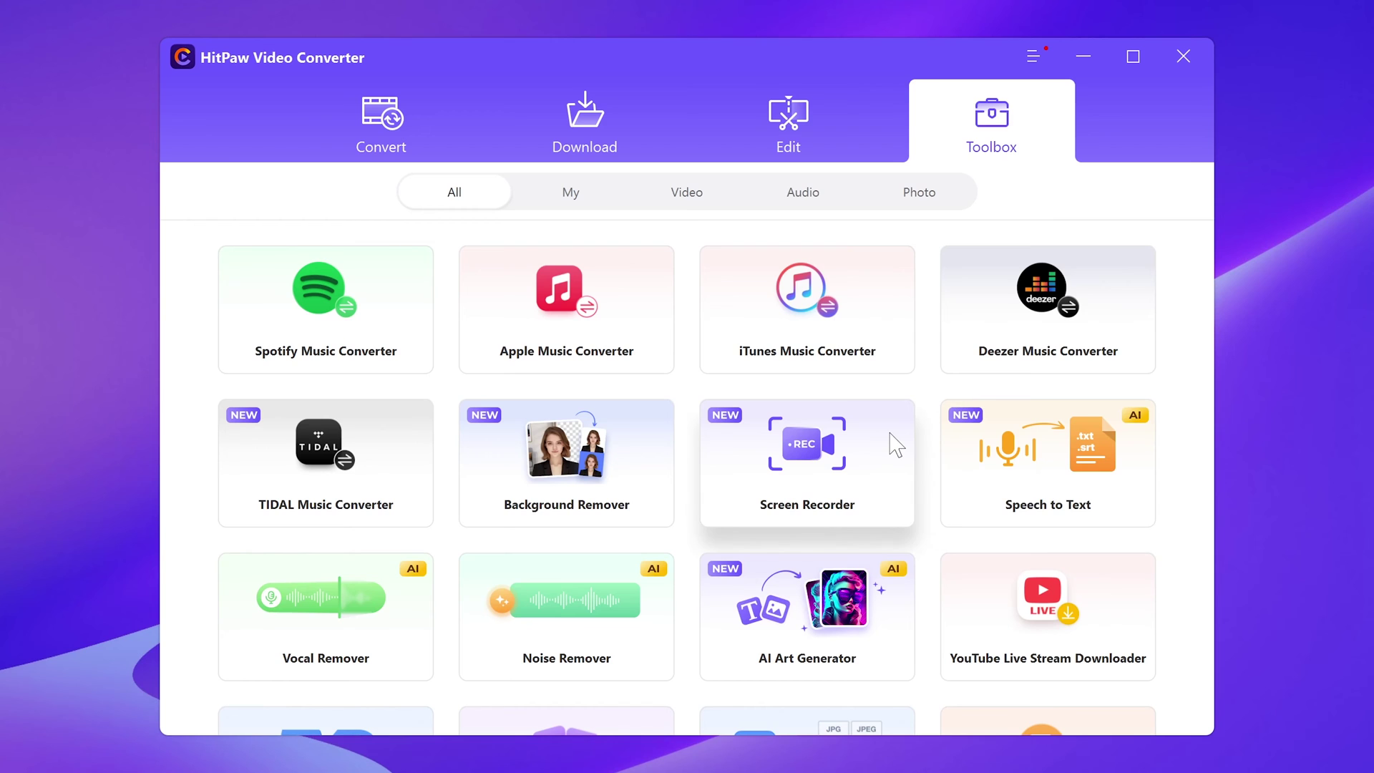
Step: Browse the video and audio output format lists on the Convert page
left_click(381, 150)
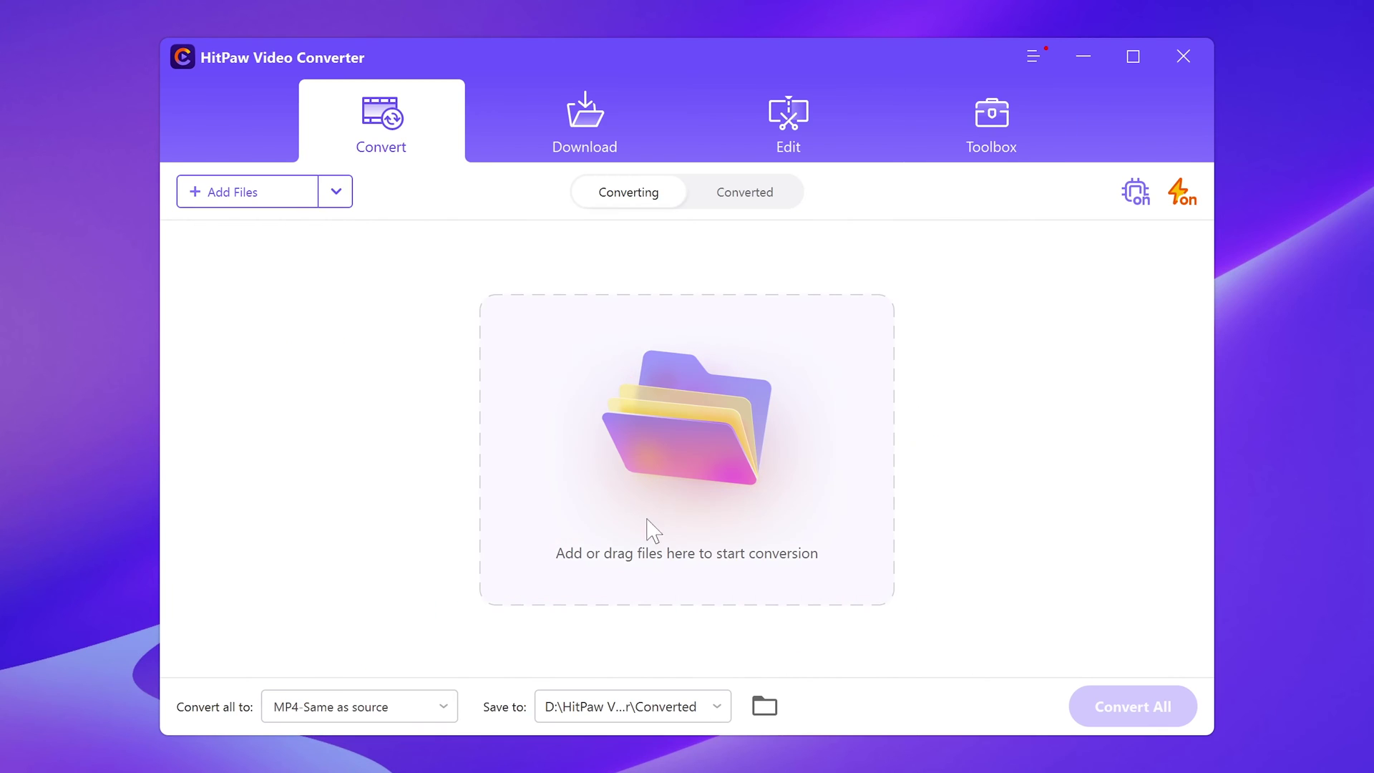
left_click(371, 709)
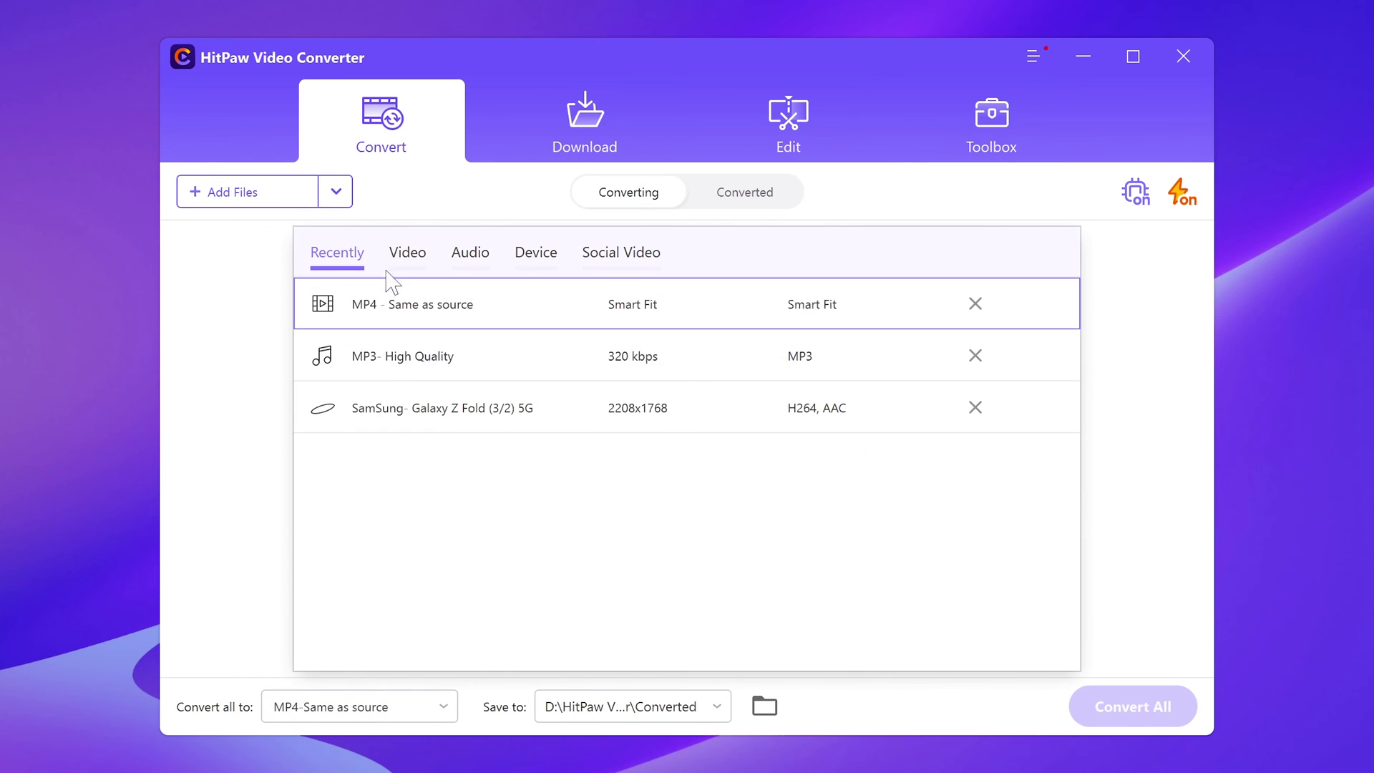
left_click(409, 256)
left_click(464, 259)
Step: Look through the Edit and Toolbox tools, then return to the Convert page
left_click(795, 140)
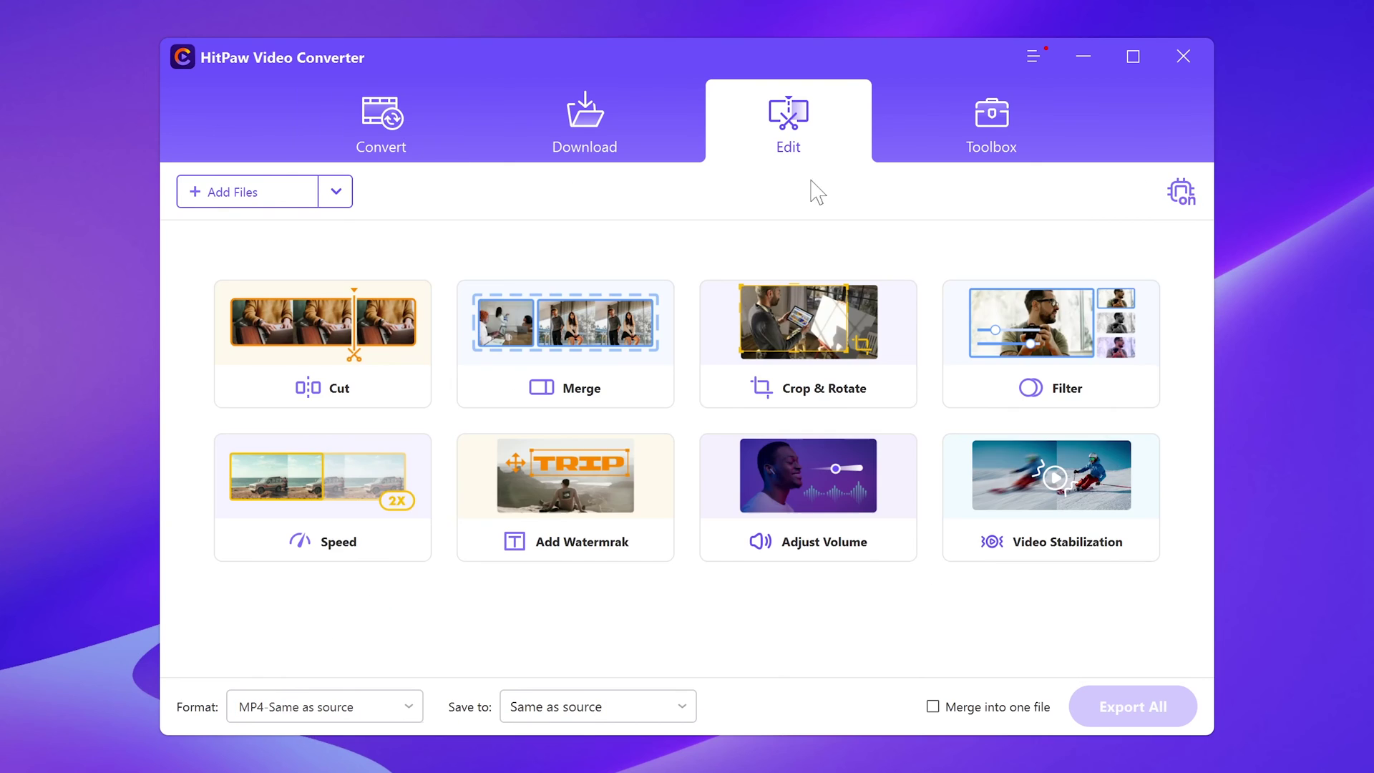
left_click(989, 129)
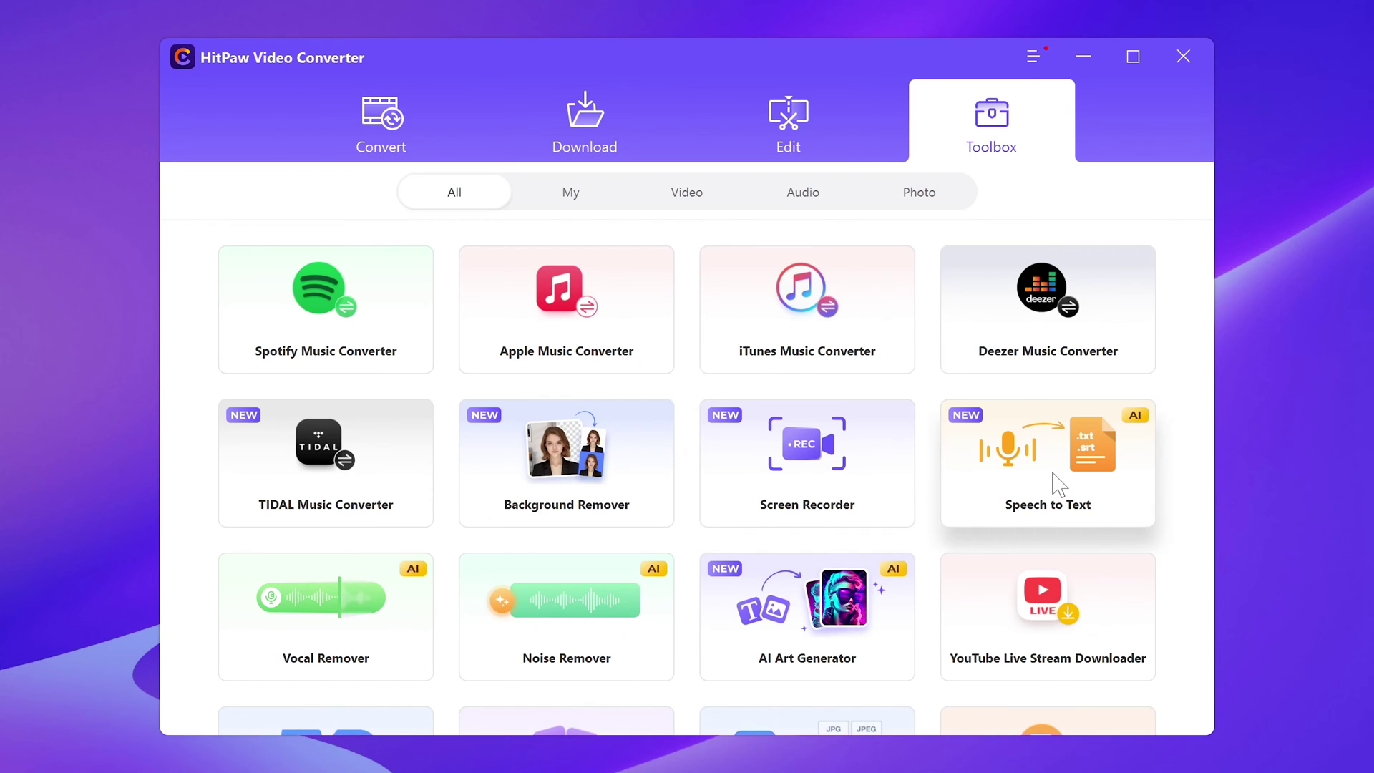
scroll(1057, 499, "down", 3)
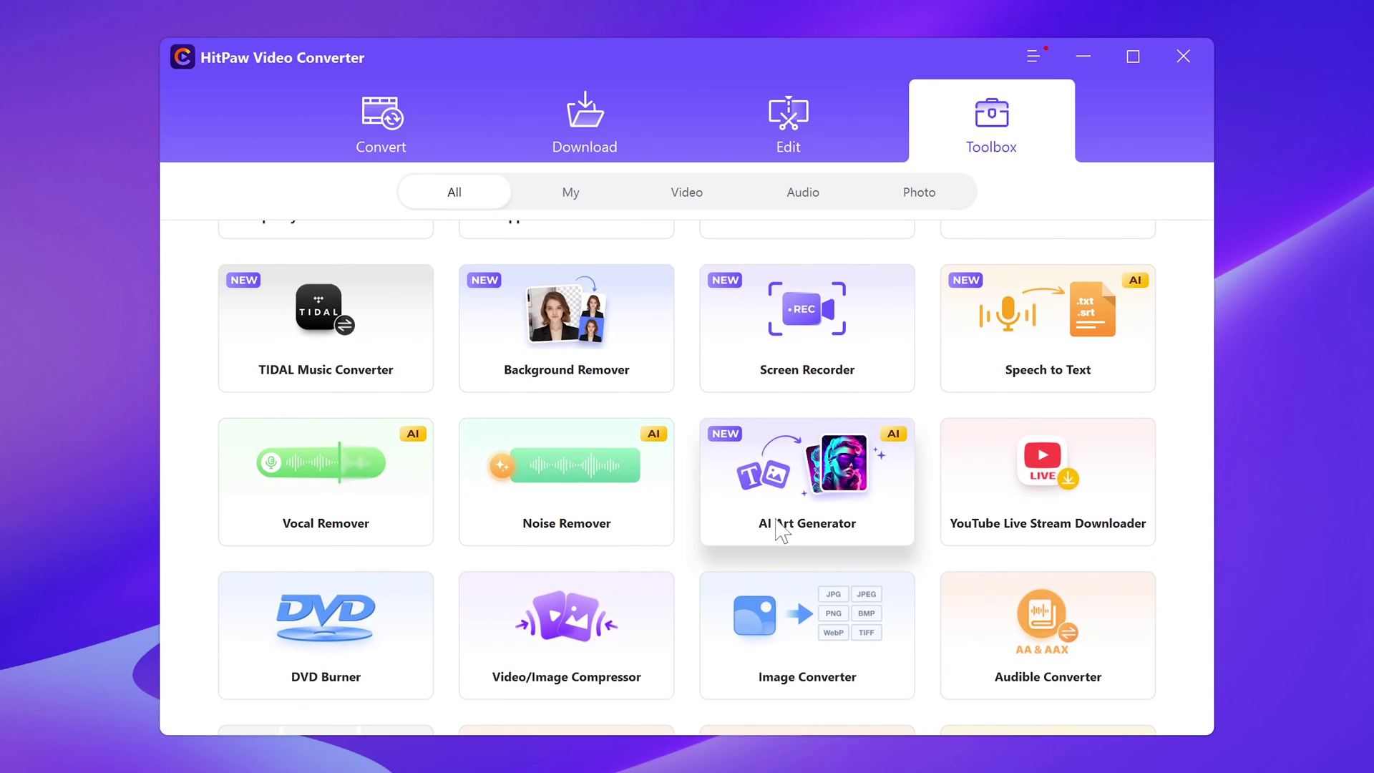
scroll(777, 526, "down", 3)
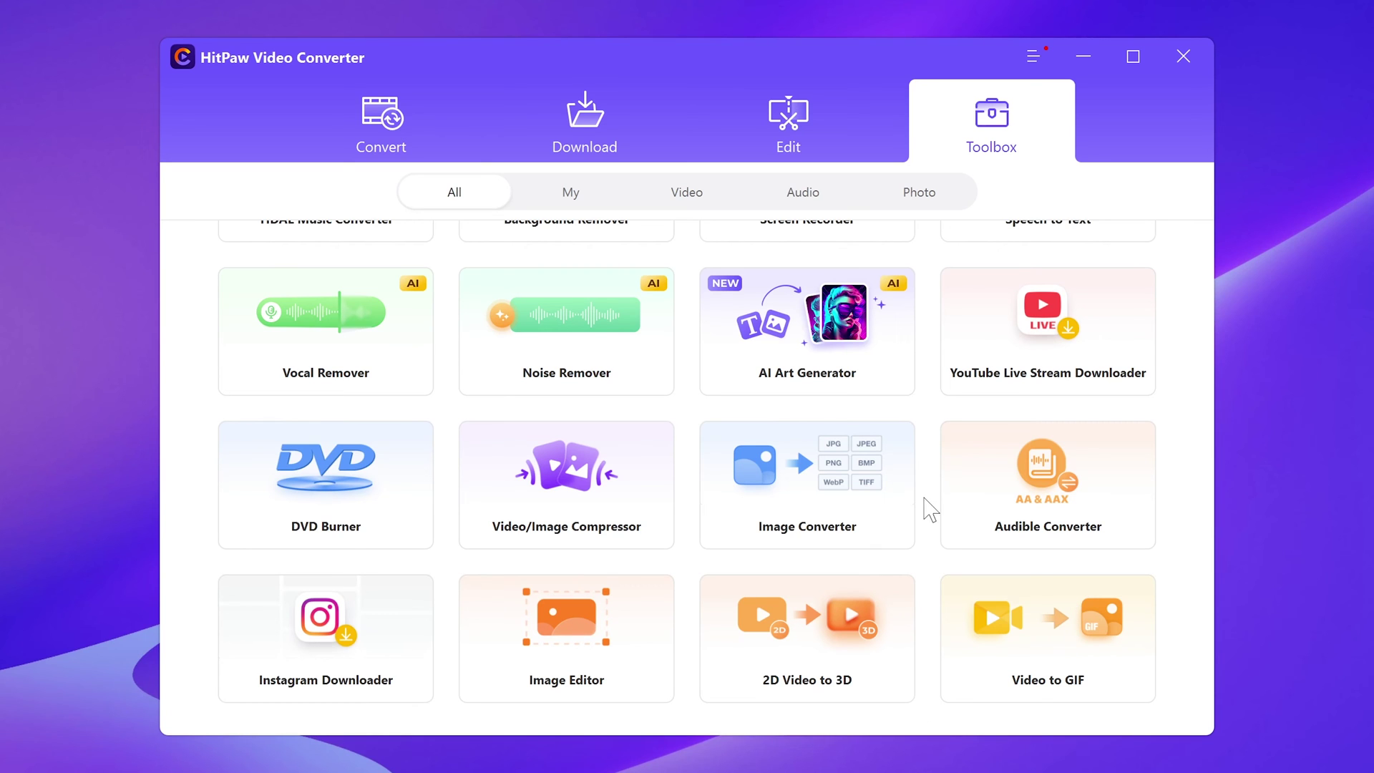
scroll(931, 516, "up", 3)
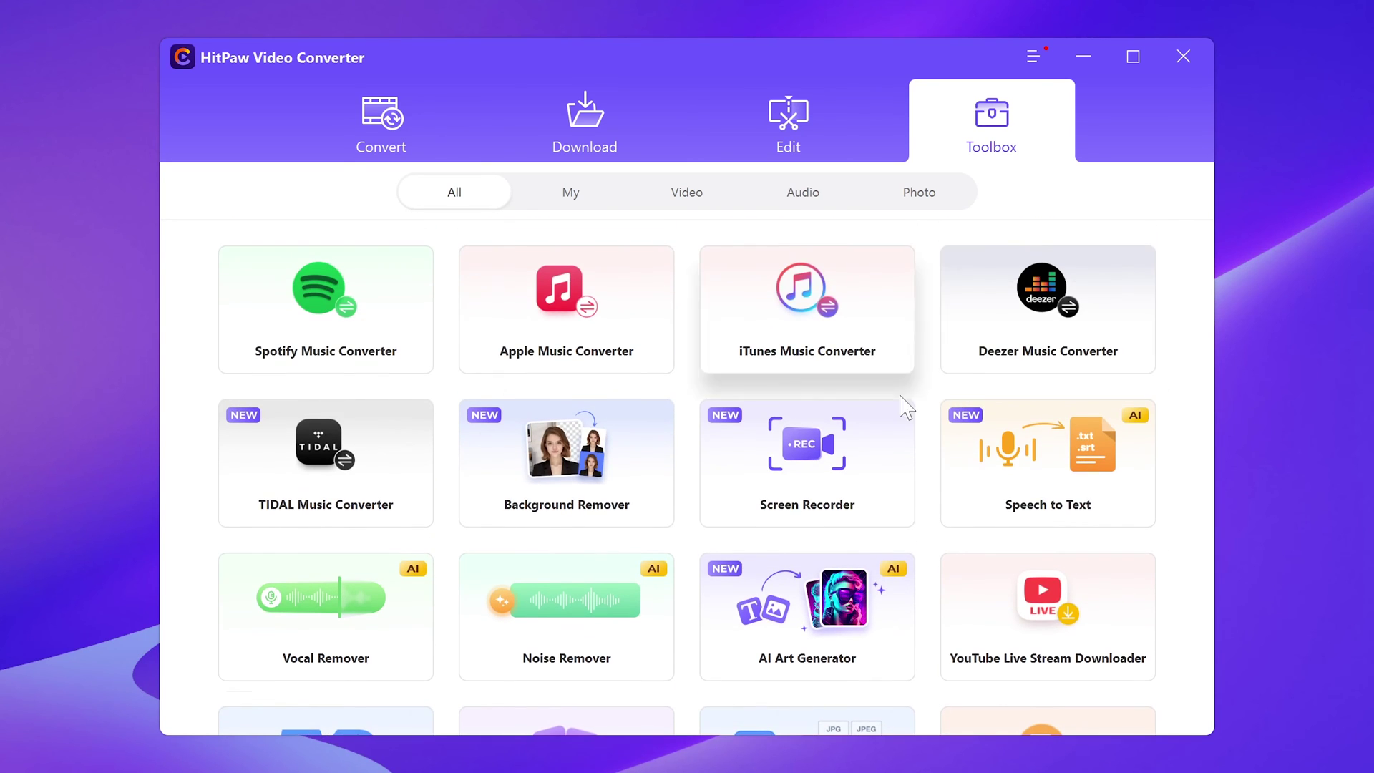
left_click(387, 144)
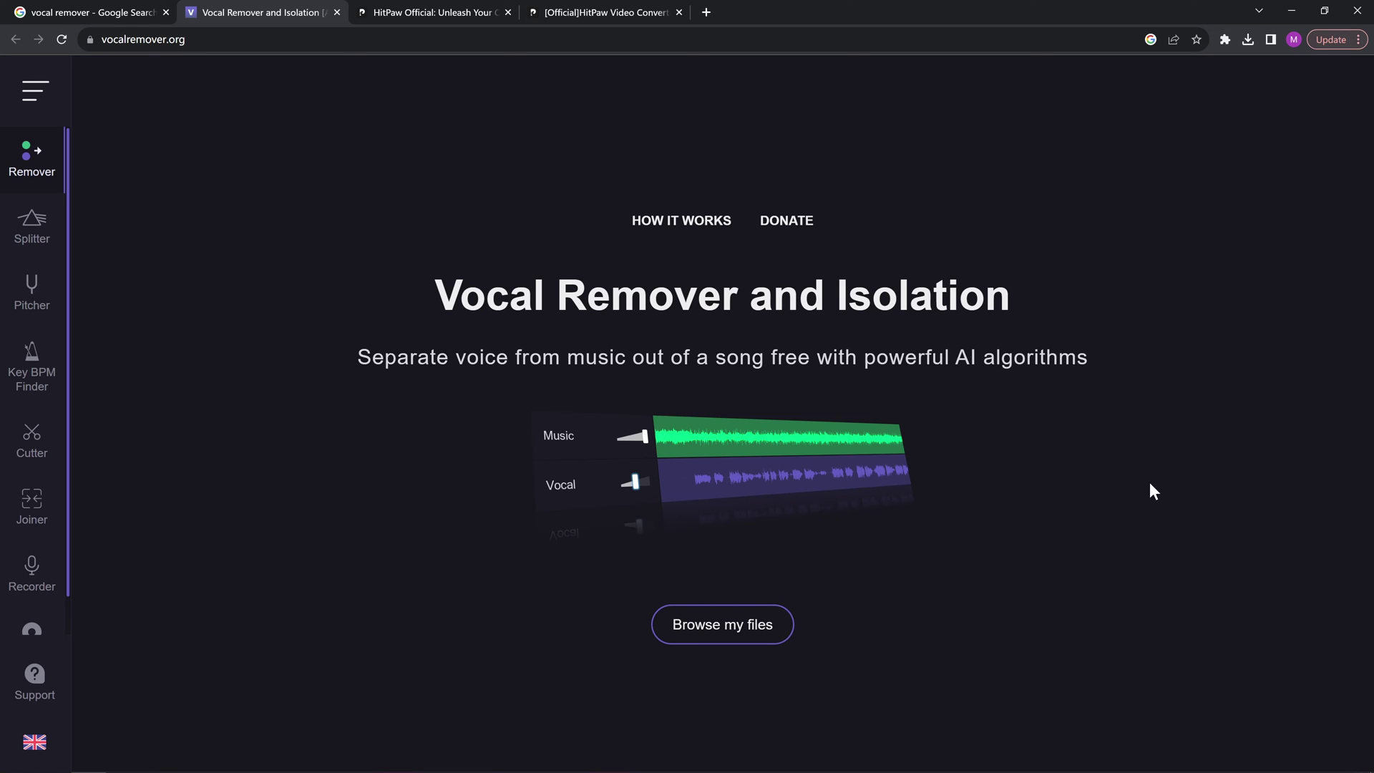
Step: Upload As You Fade Away - NEFFEX.mp3, lower the music slider, and briefly play the split
left_click(690, 622)
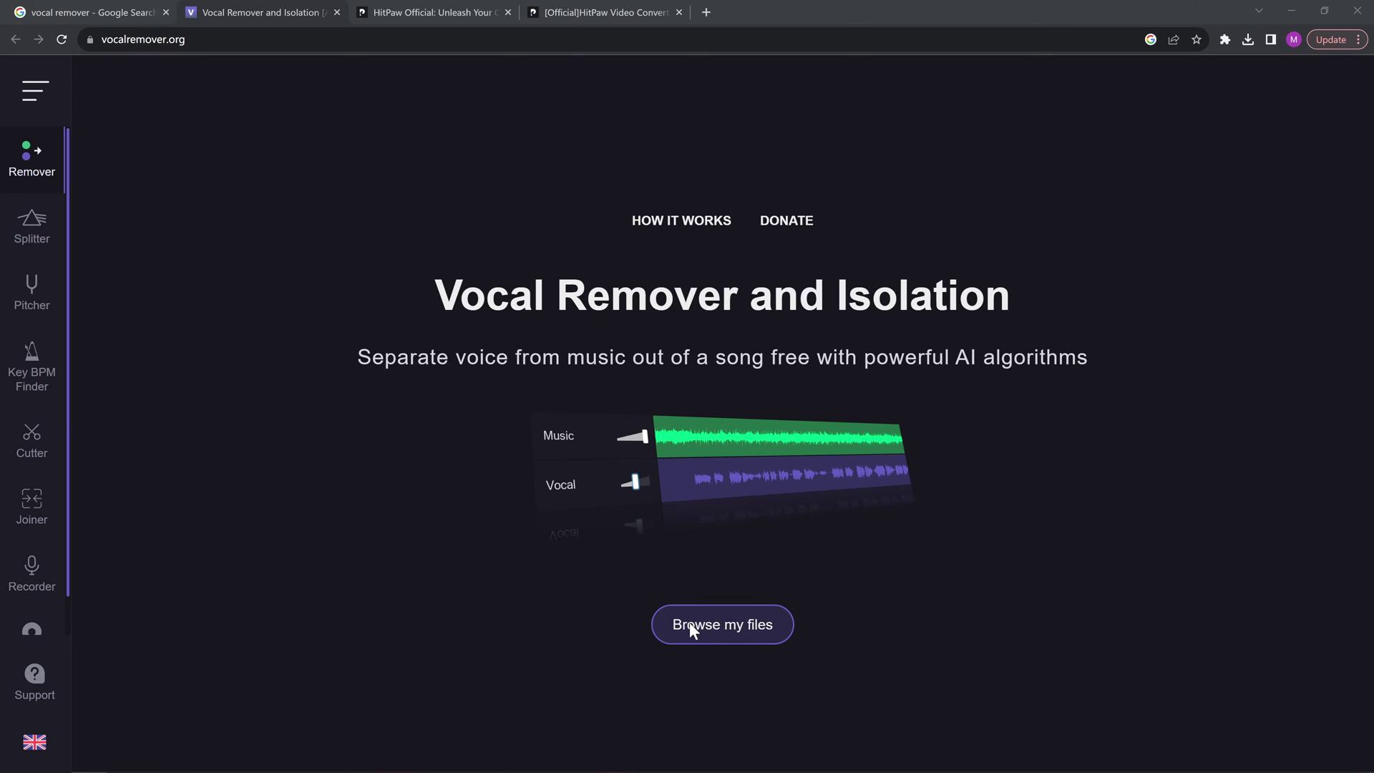
double_click(182, 144)
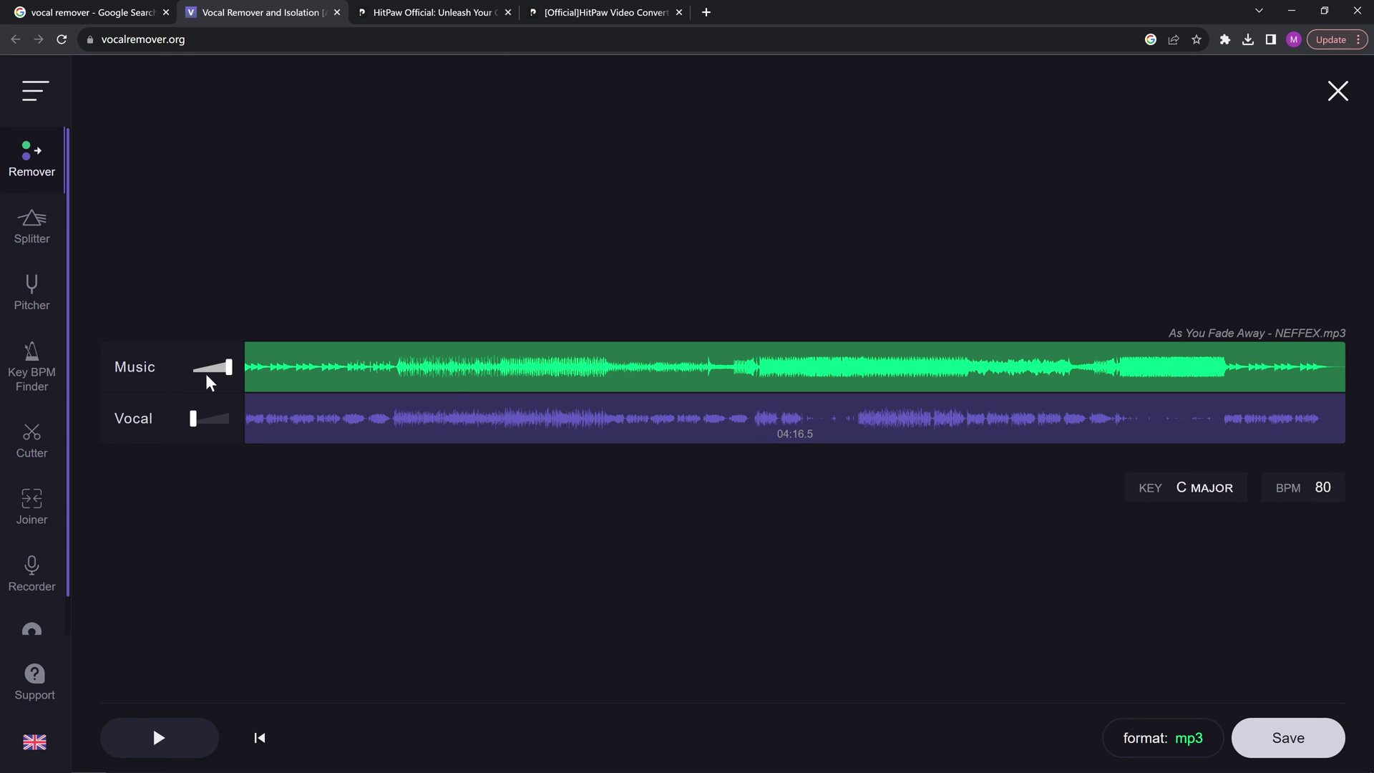
mouse_move(229, 372)
left_mouse_down()
mouse_move(191, 378)
mouse_move(248, 373)
left_mouse_up()
left_click(156, 737)
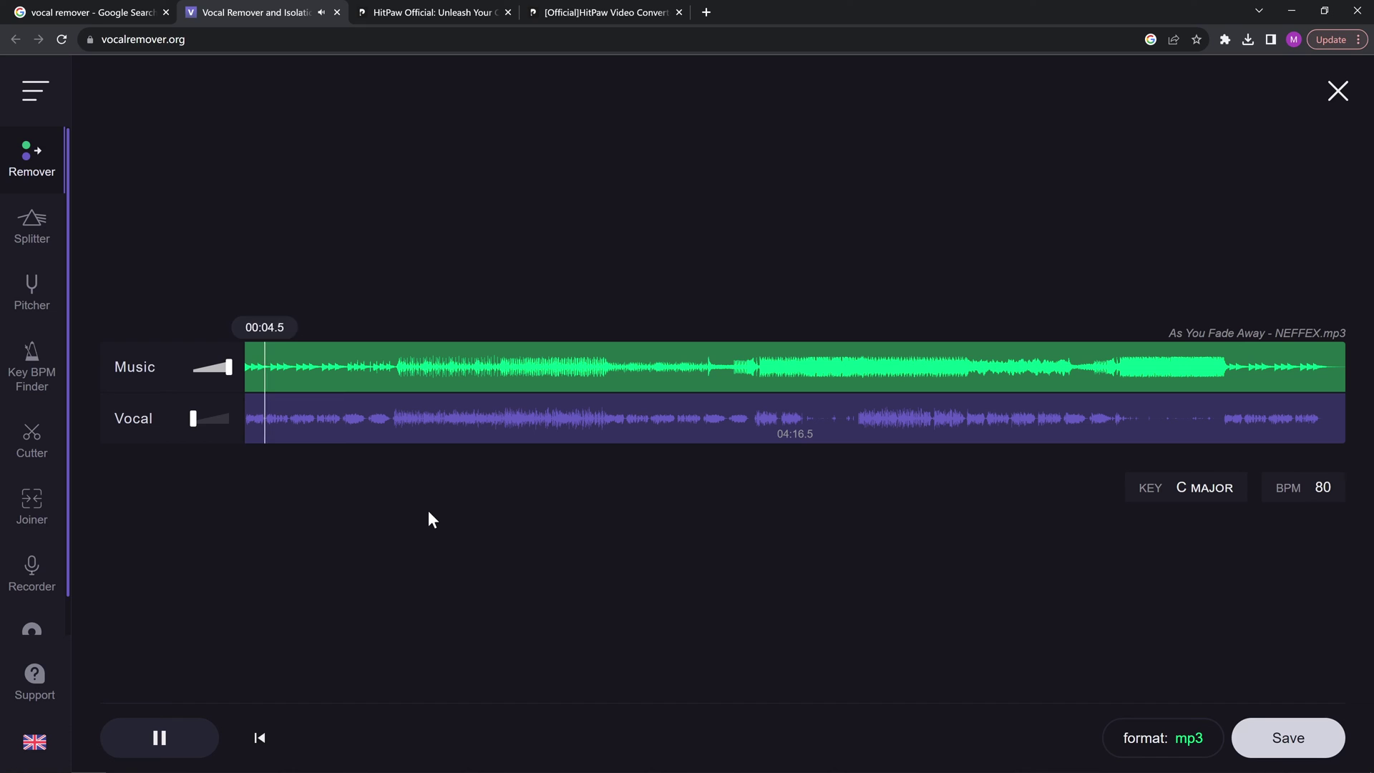
left_click(173, 726)
mouse_move(210, 418)
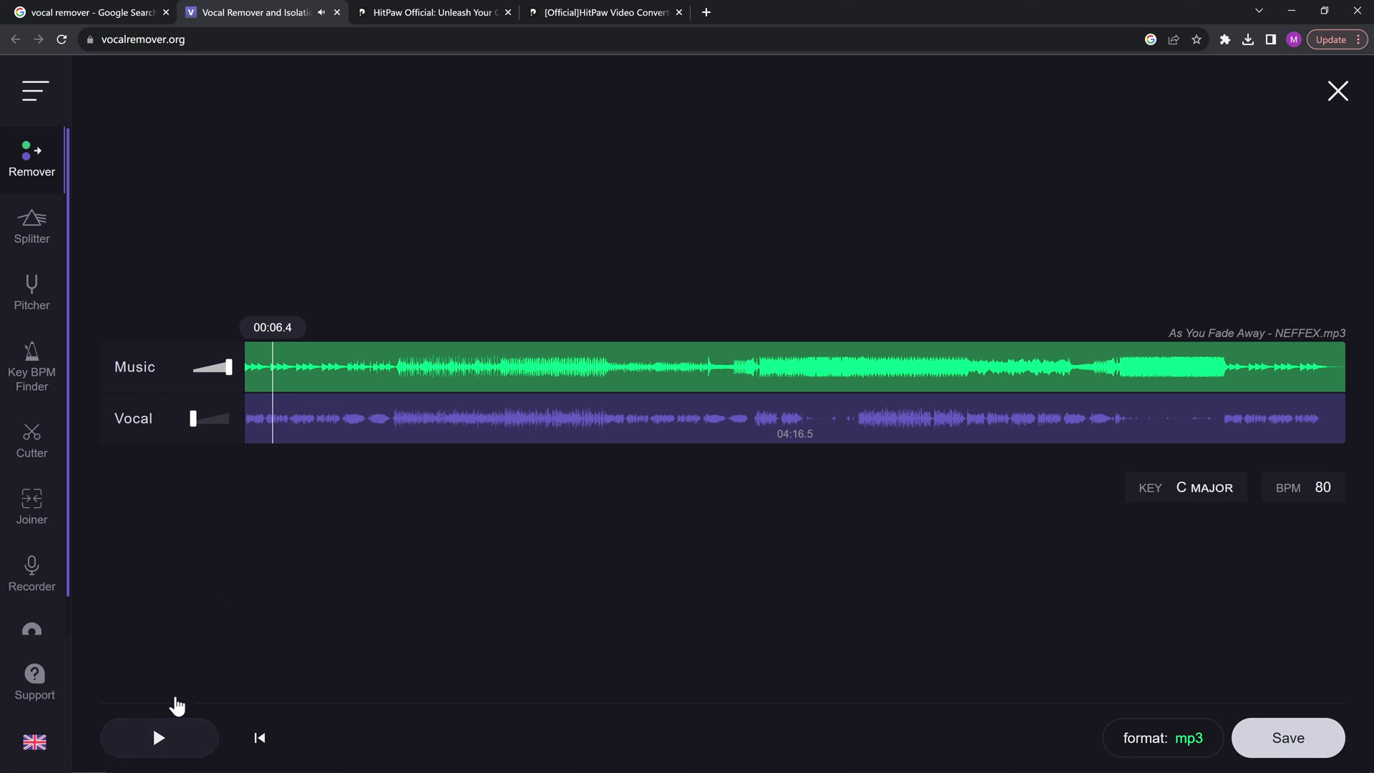
Step: Turn vocals fully up and music down, then play the isolated vocals
left_click_drag(212, 421, 231, 418)
left_click_drag(222, 367, 194, 378)
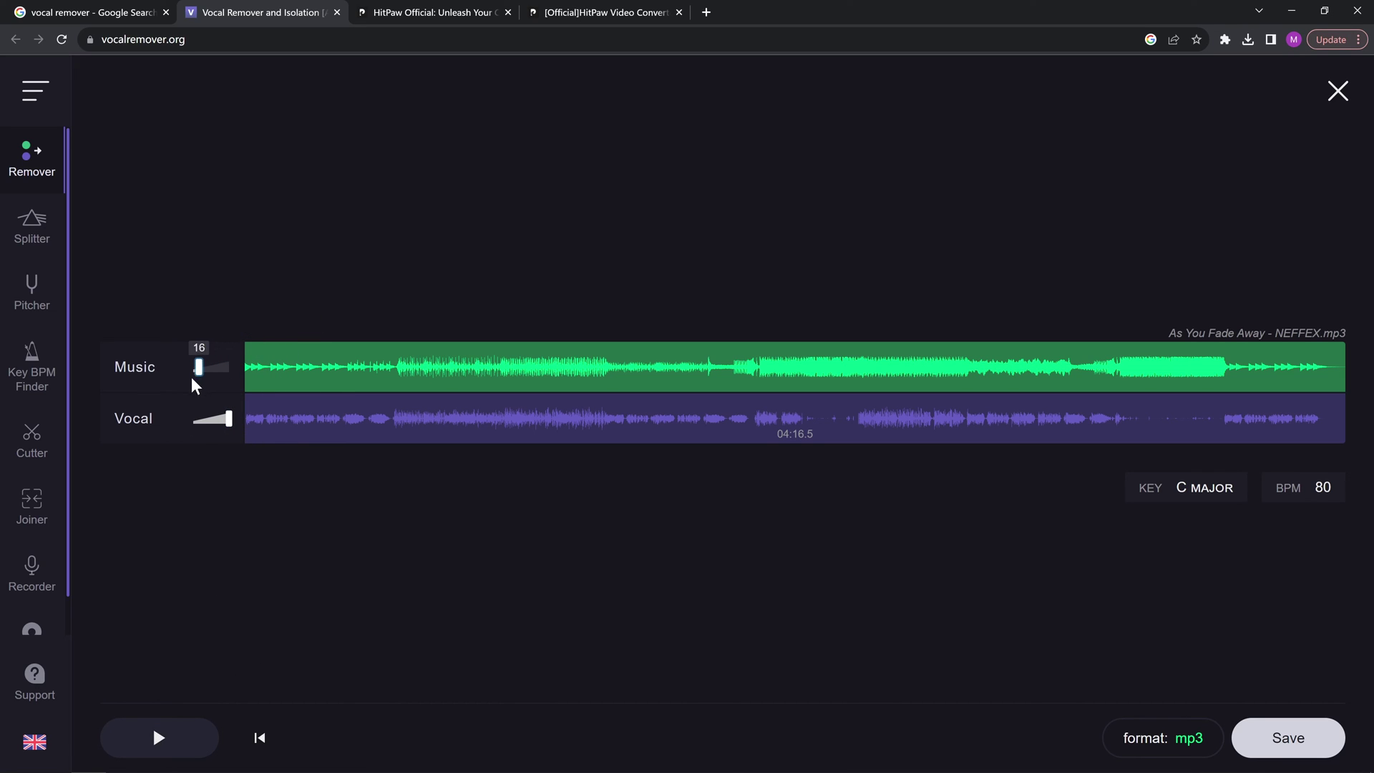
left_click(157, 738)
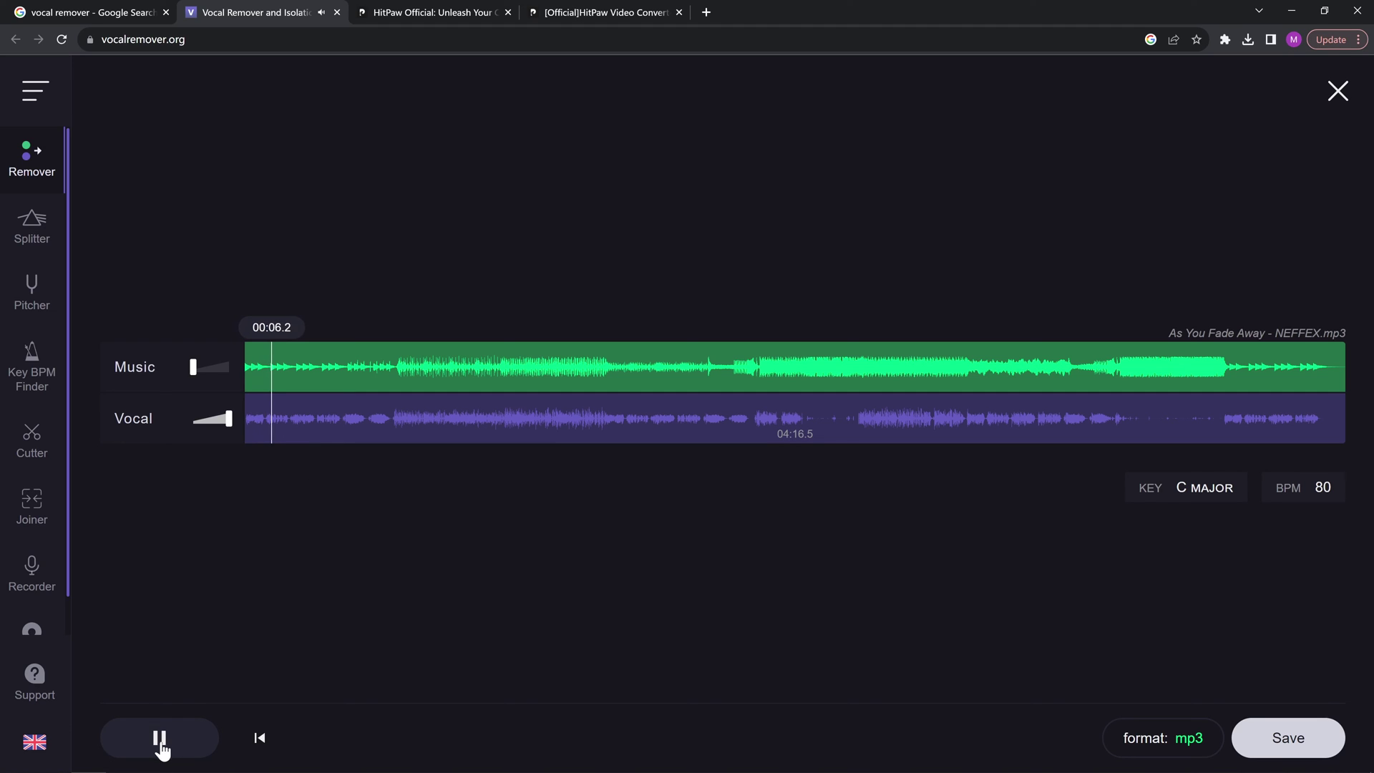
Step: Check the output formats and save both tracks with the Music + Vocal option
left_click(1152, 744)
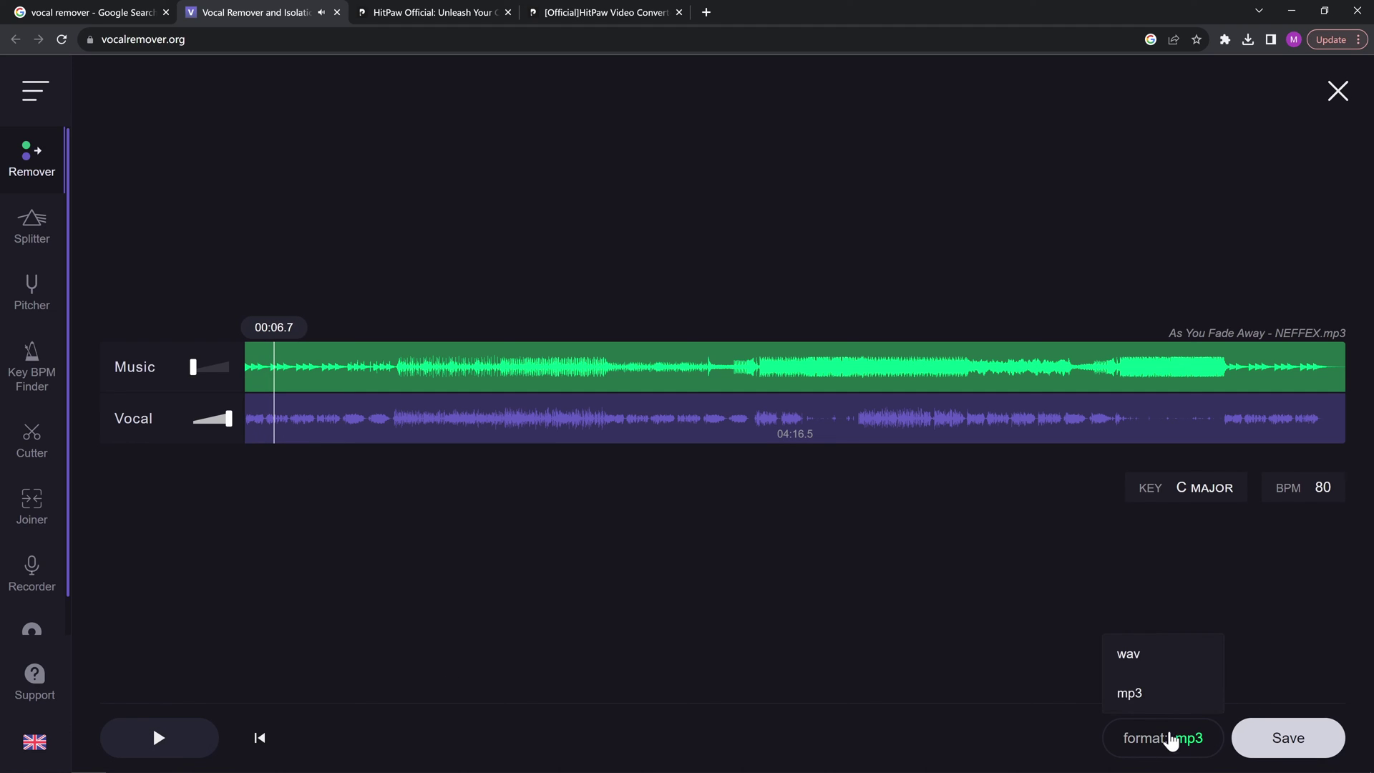
left_click(1152, 734)
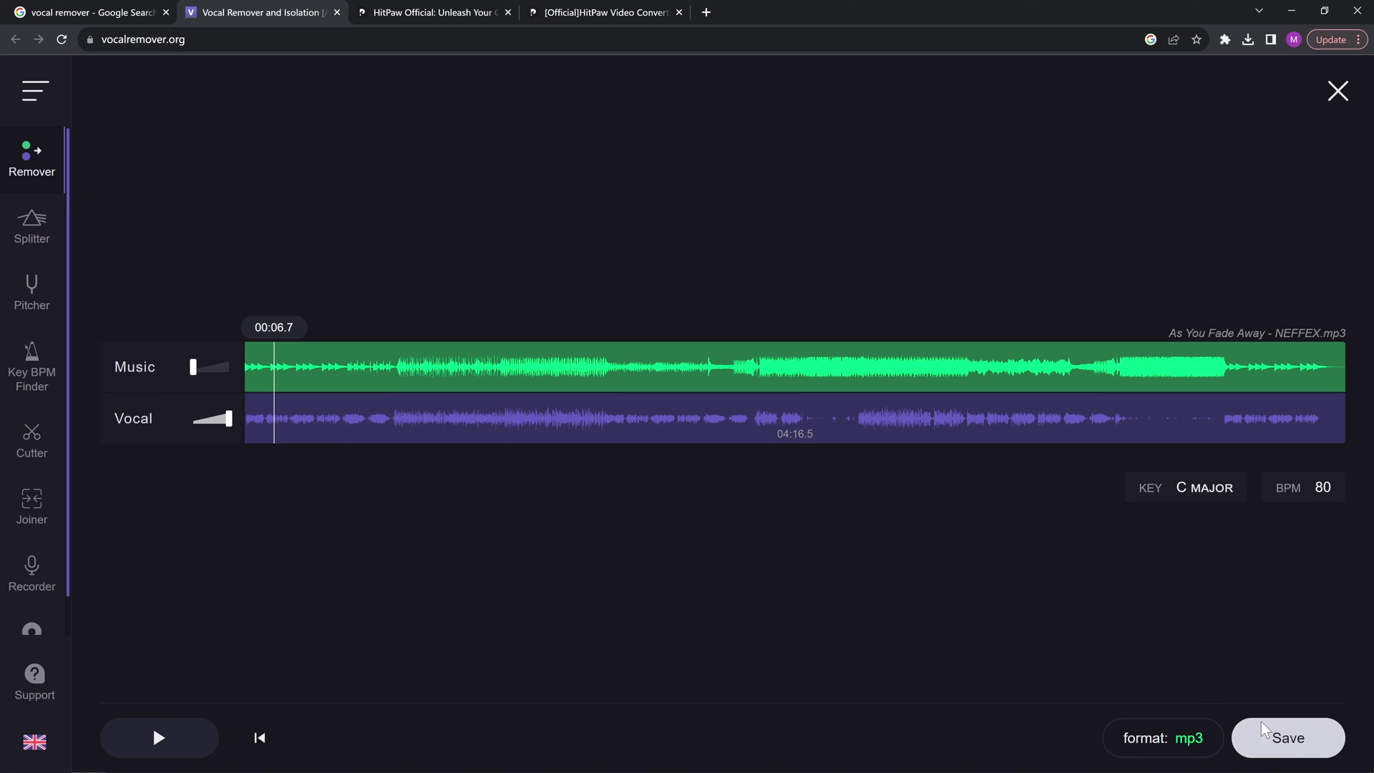
left_click(1292, 741)
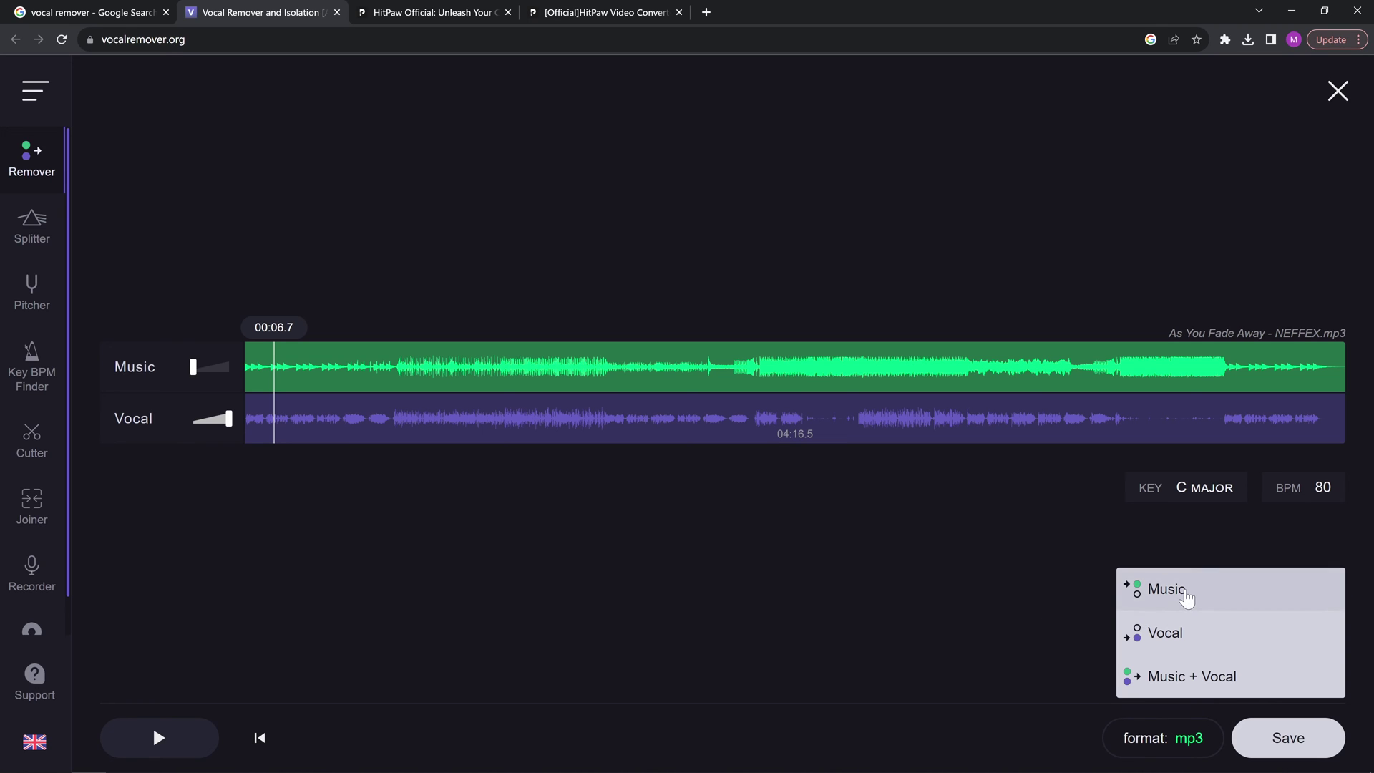
left_click(1185, 679)
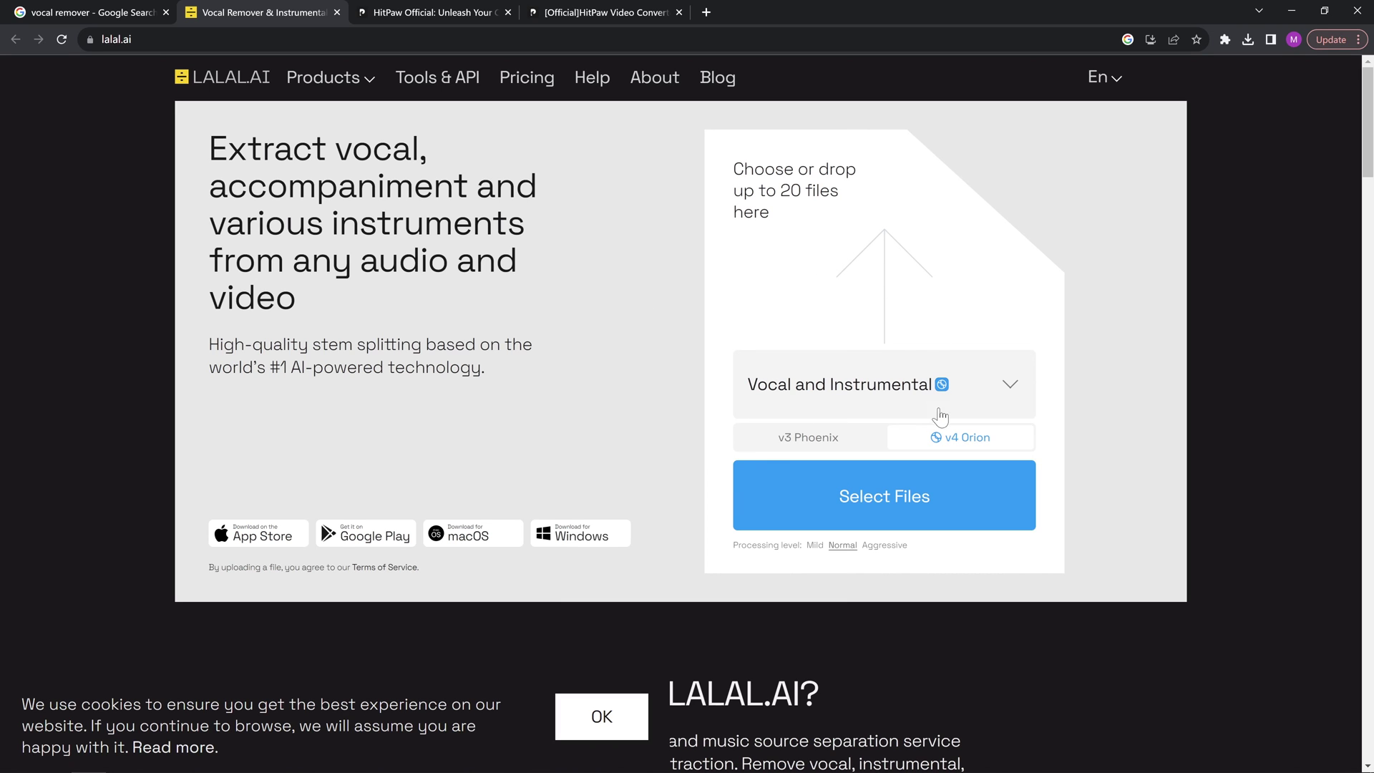
Step: Upload As You Fade Away - NEFFEX.mp3 for previews and dismiss the cookie banner with OK
left_click(899, 484)
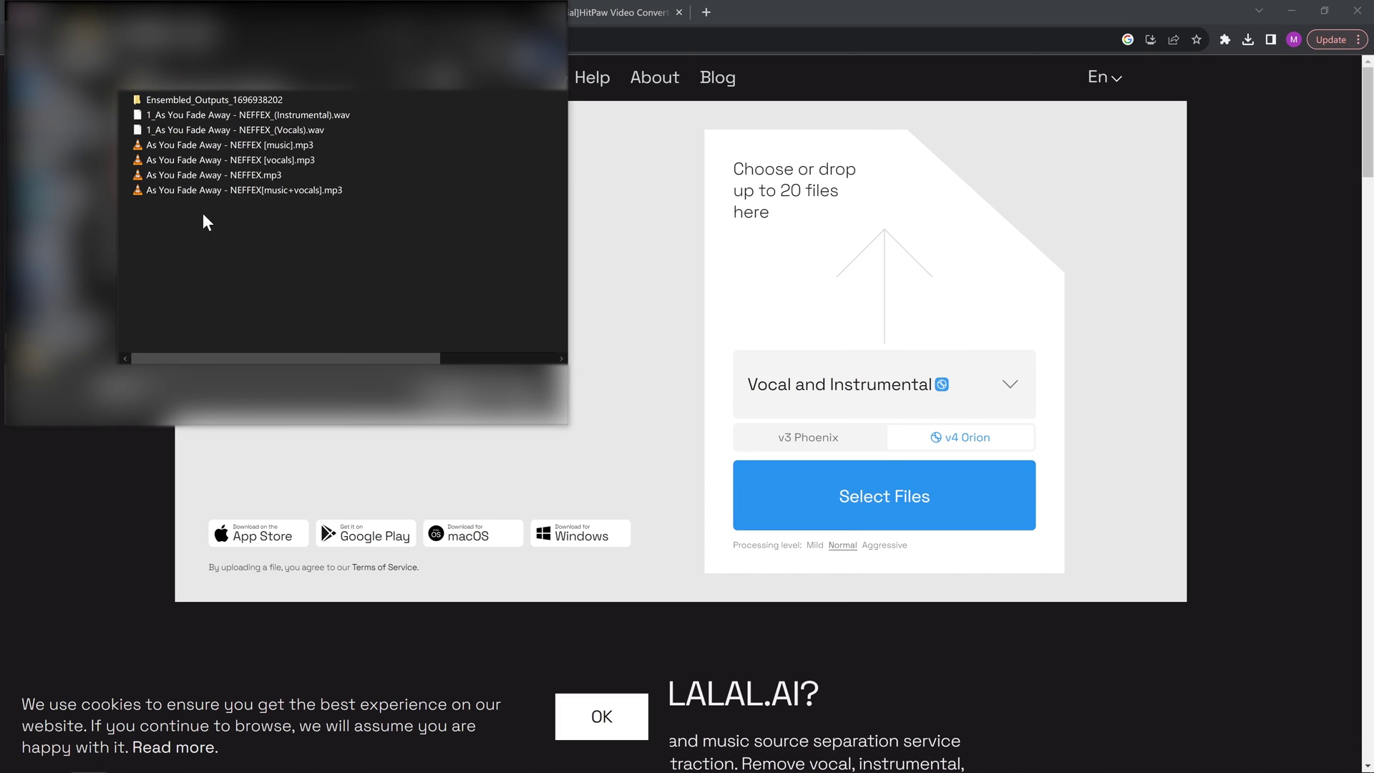
left_click(156, 181)
key("Return")
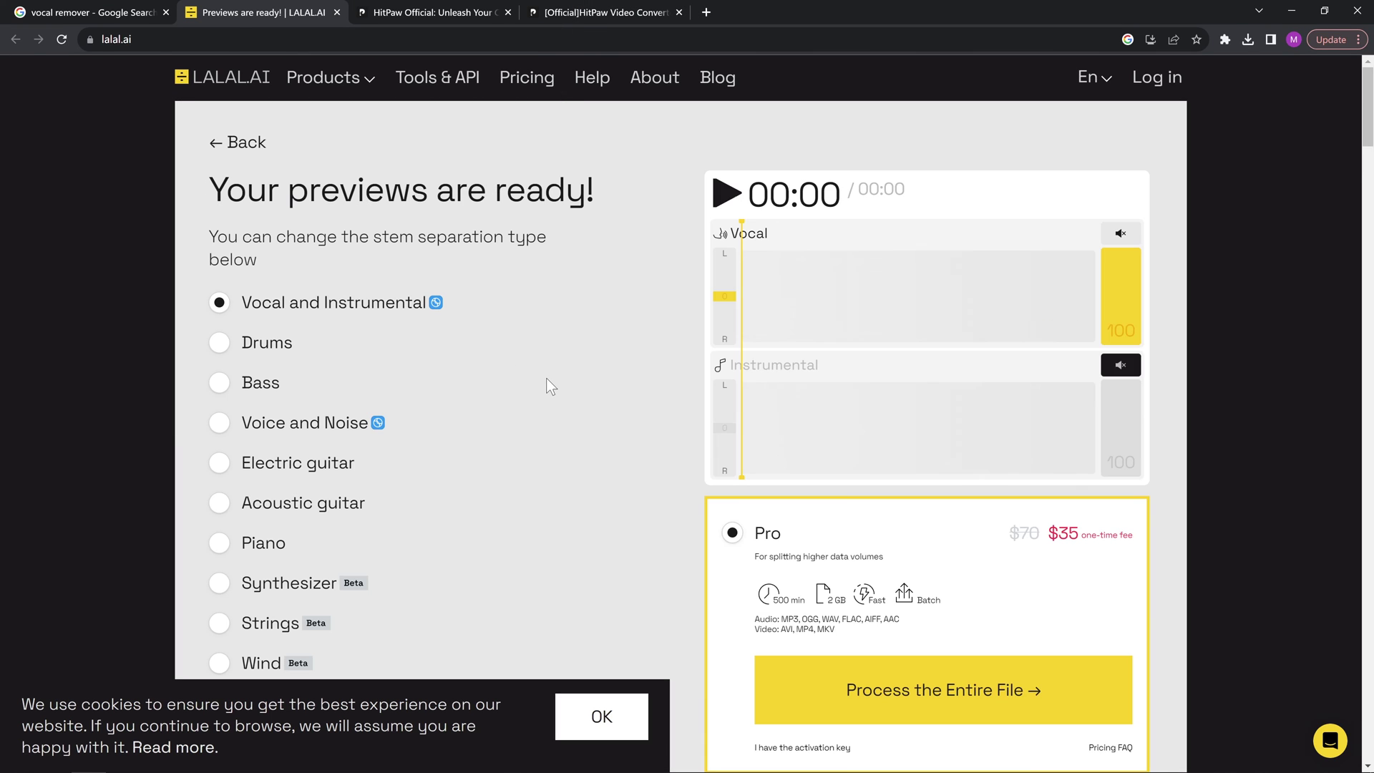
left_click(599, 716)
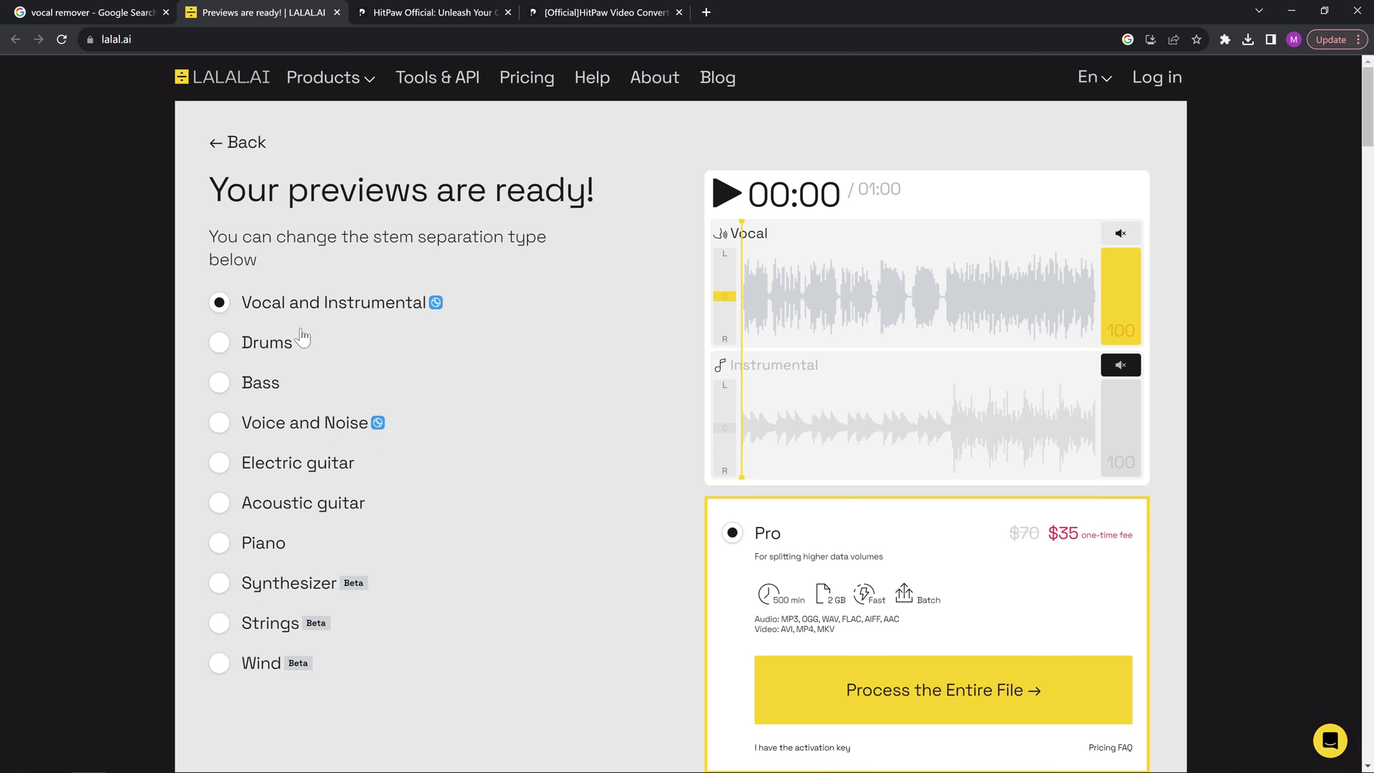
Step: Play the vocal preview, then mute Vocal and unmute Instrumental
left_click(727, 193)
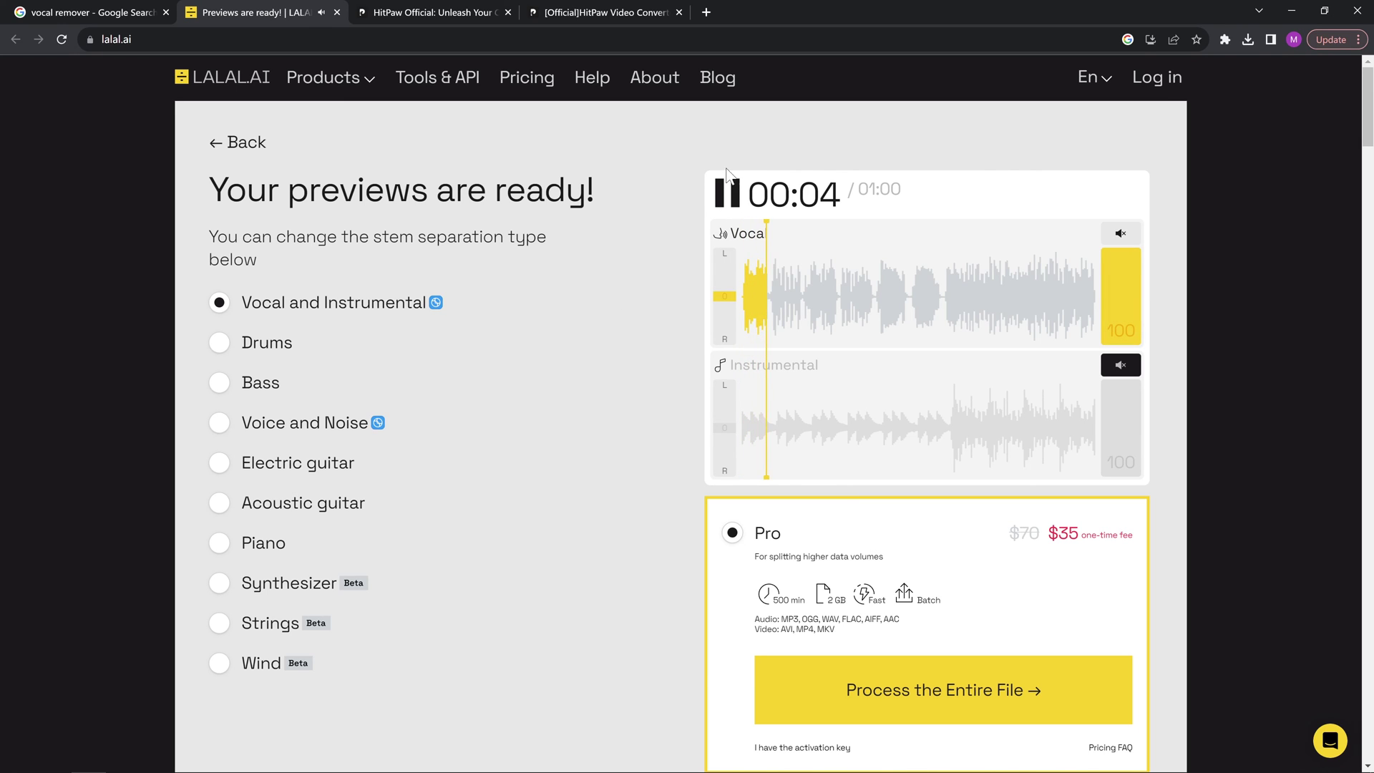
left_click(726, 193)
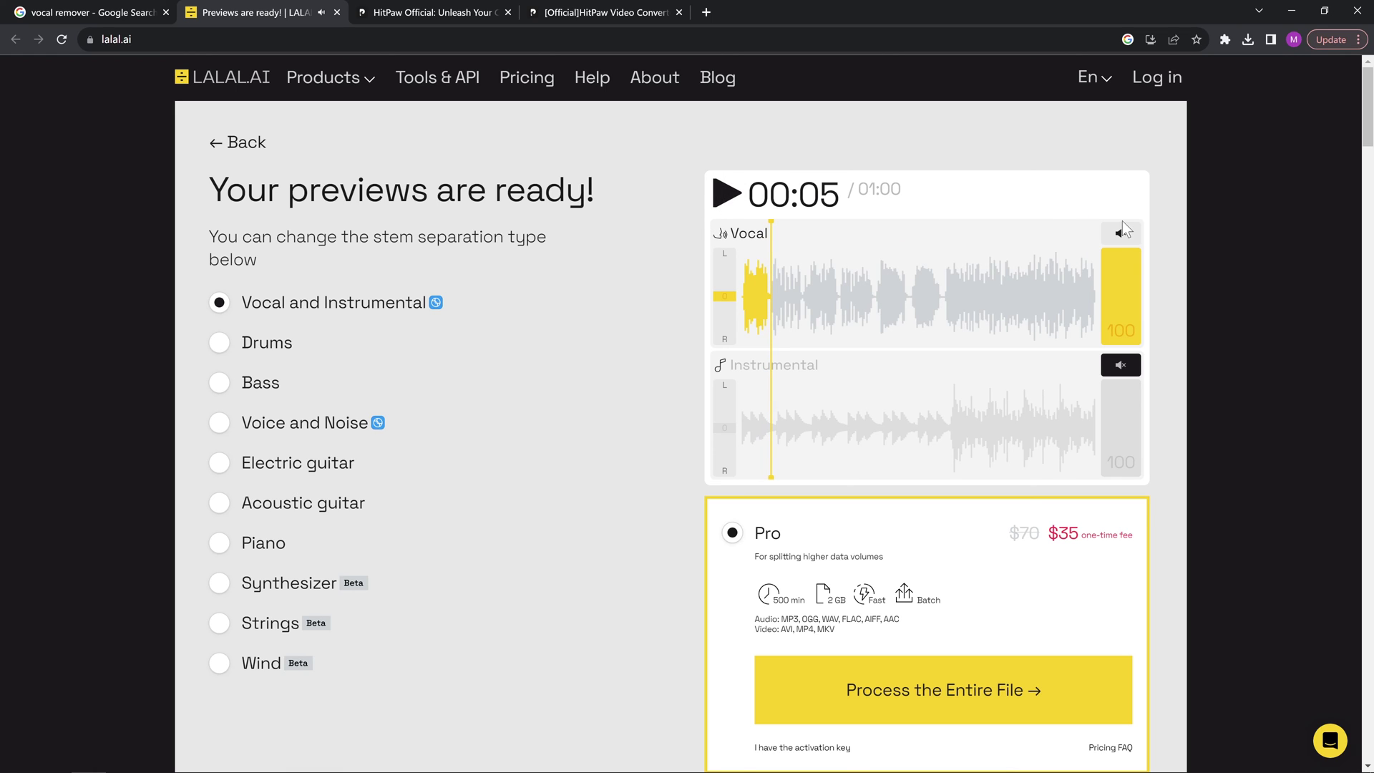
left_click(1121, 233)
left_click(1120, 365)
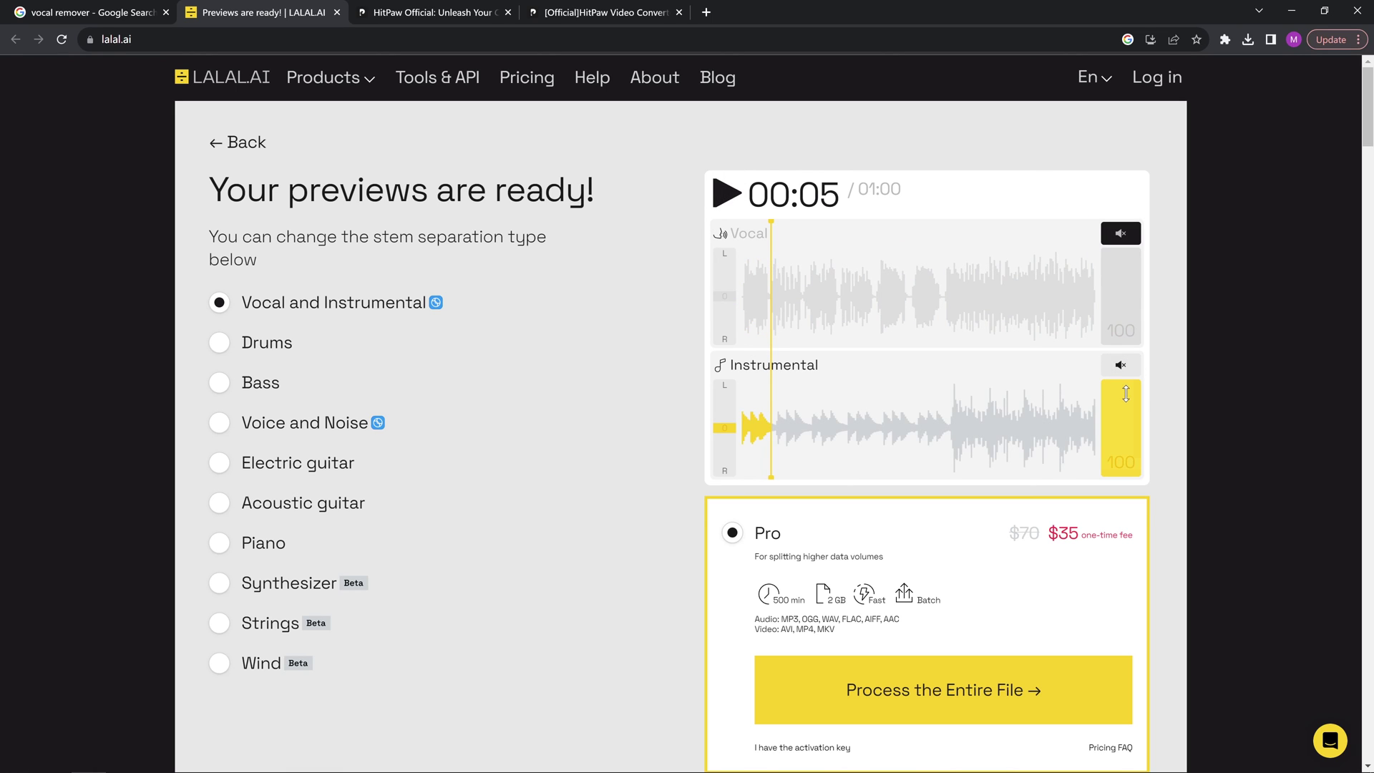
Step: Play the instrumental preview alone, then select the free Starter plan
left_click(727, 194)
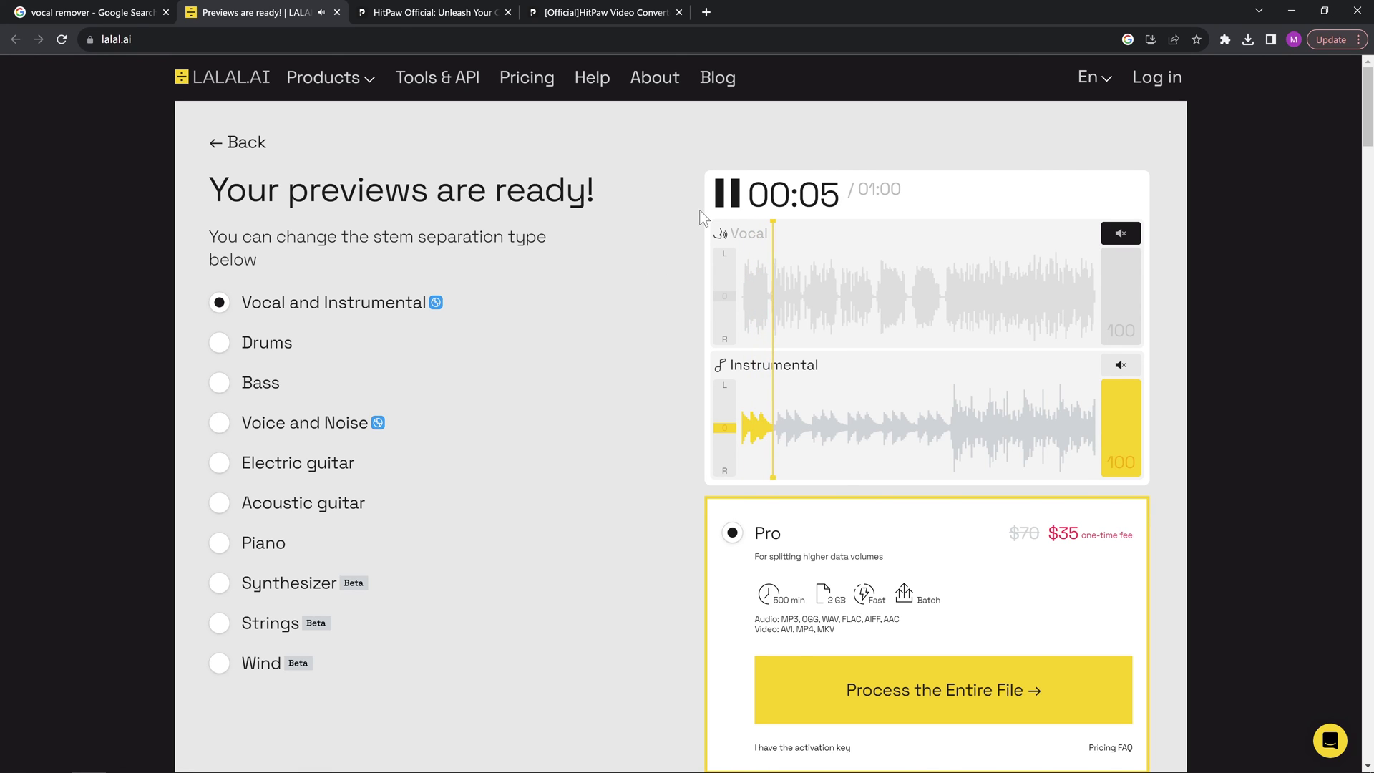
left_click(727, 193)
scroll(981, 383, "down", 1)
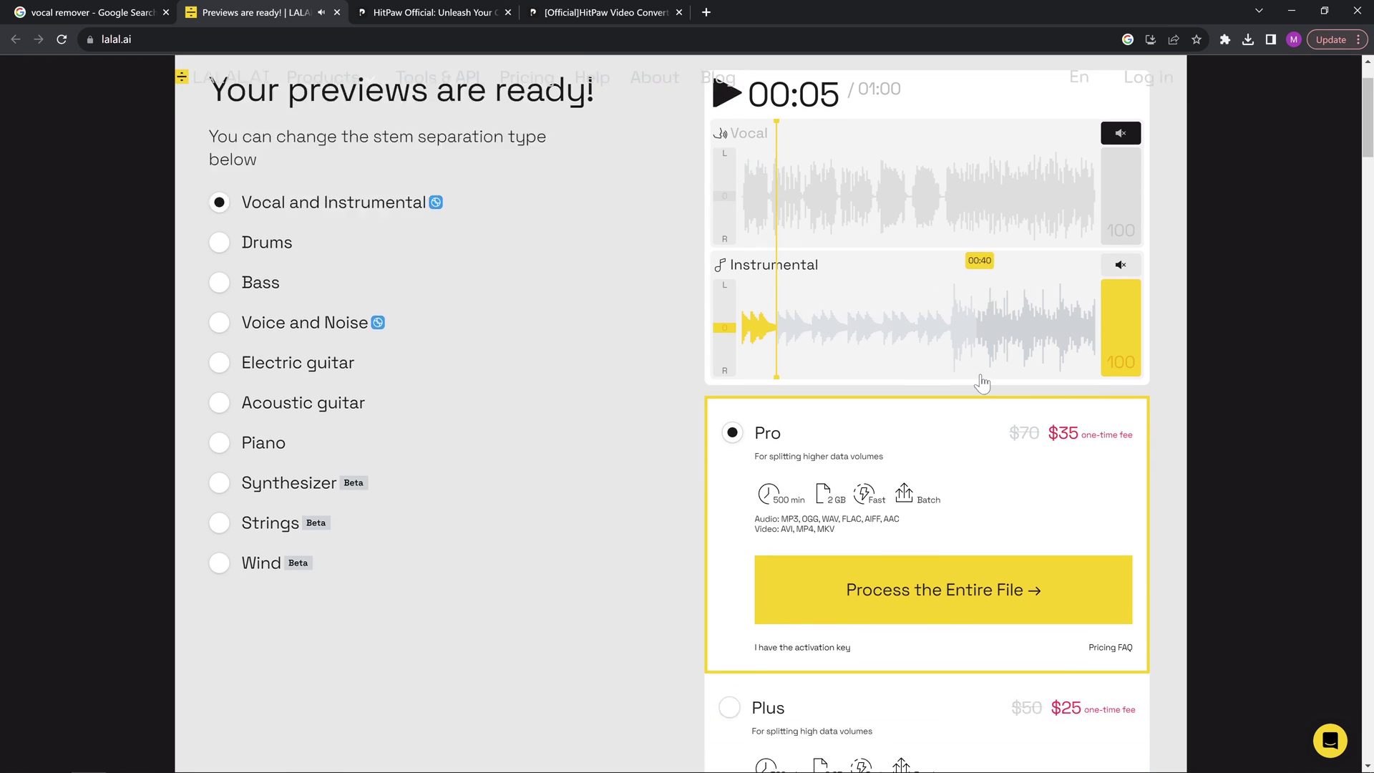
scroll(981, 382, "down", 3)
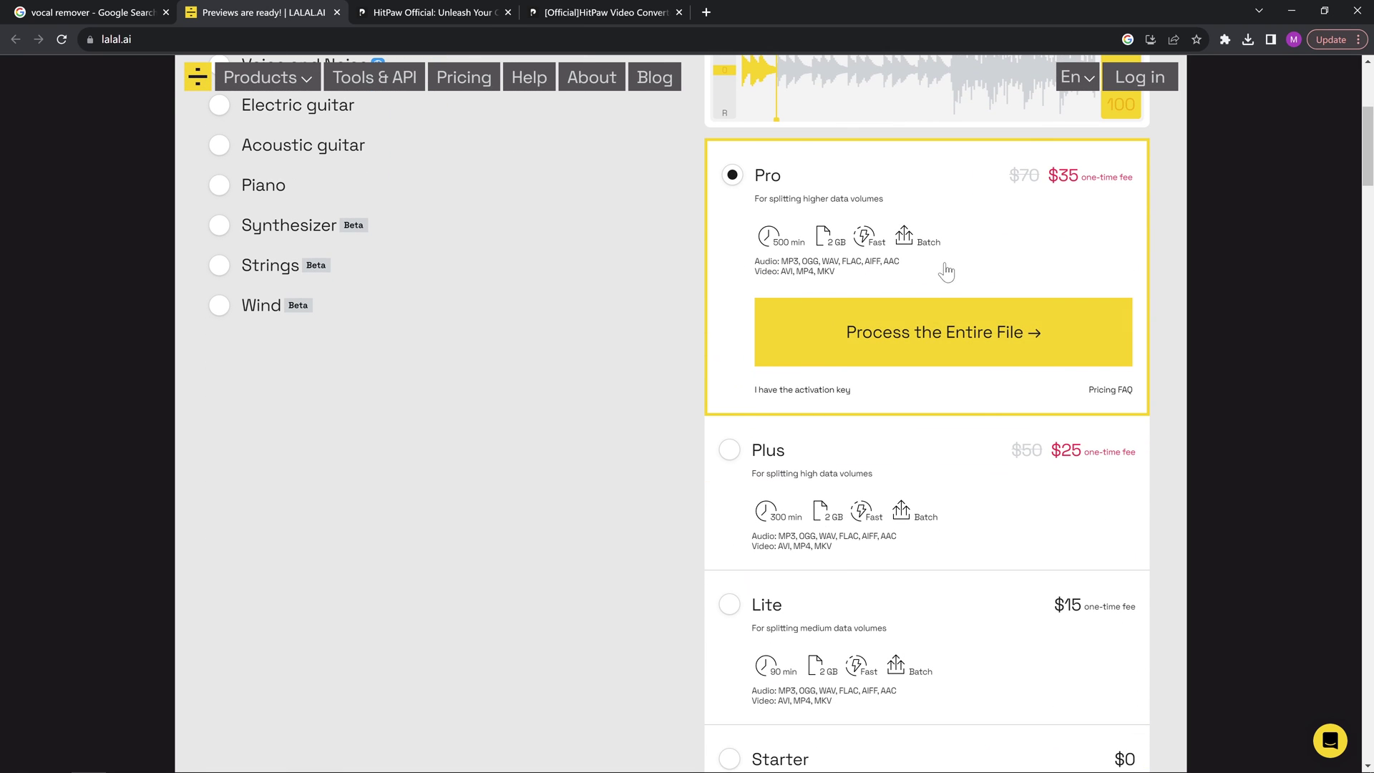
scroll(946, 271, "down", 4)
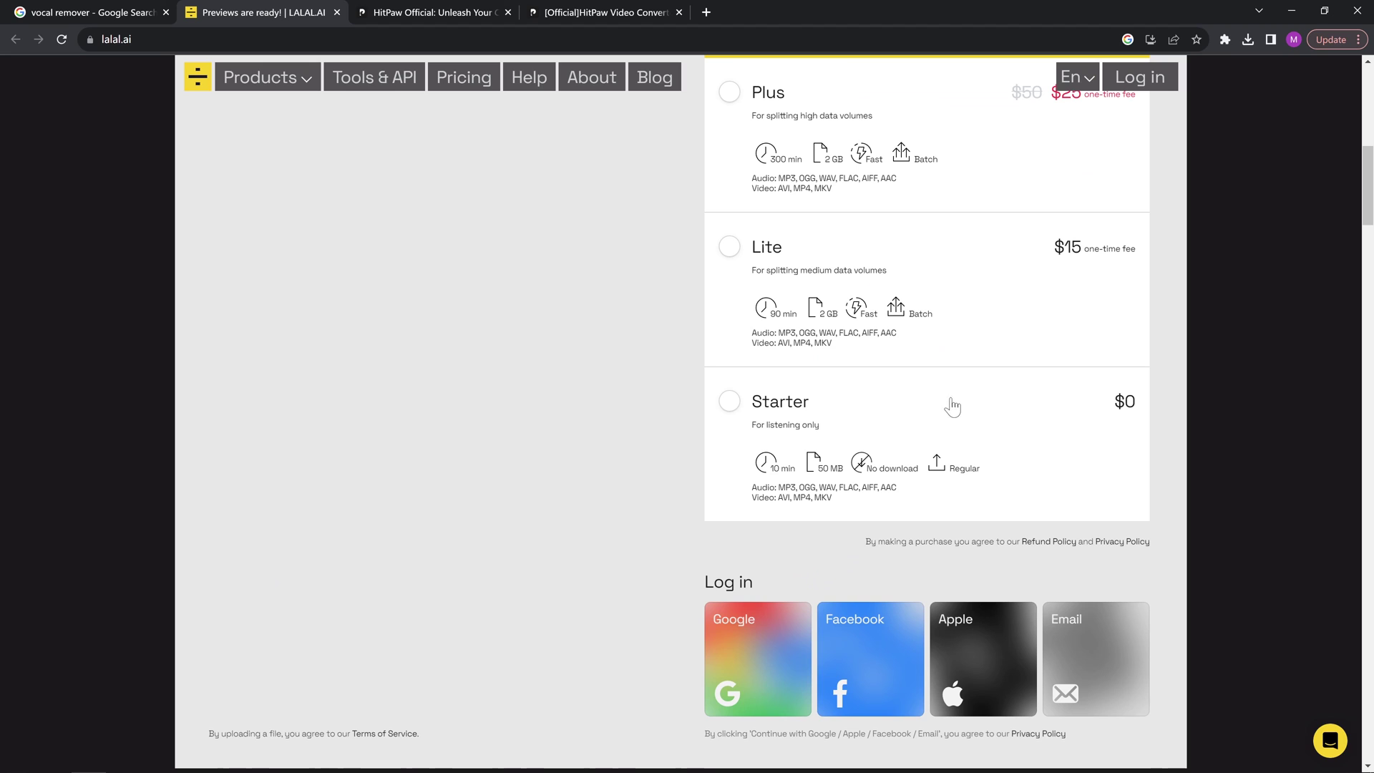
left_click(727, 405)
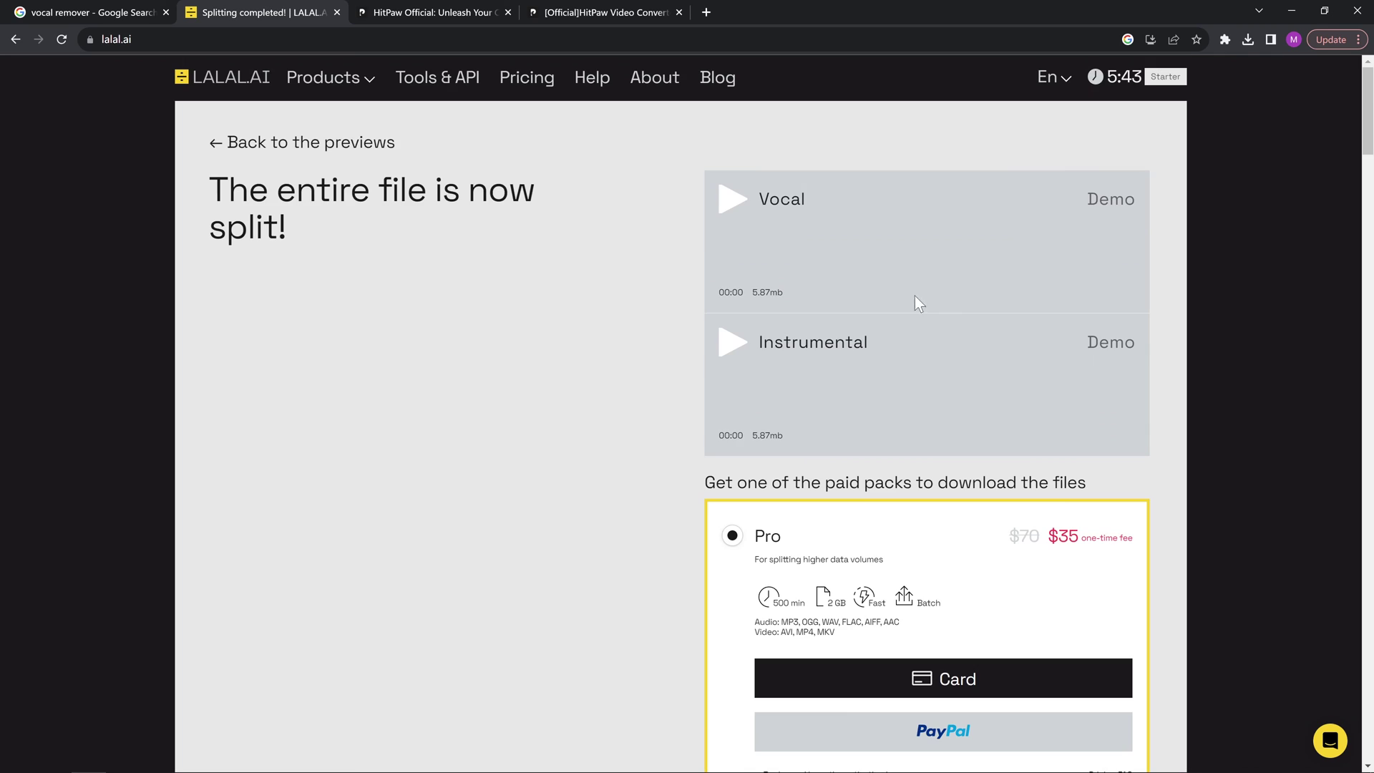
Step: Open the account dropdown showing the remaining 5:43 minutes of processing time
left_click(1123, 84)
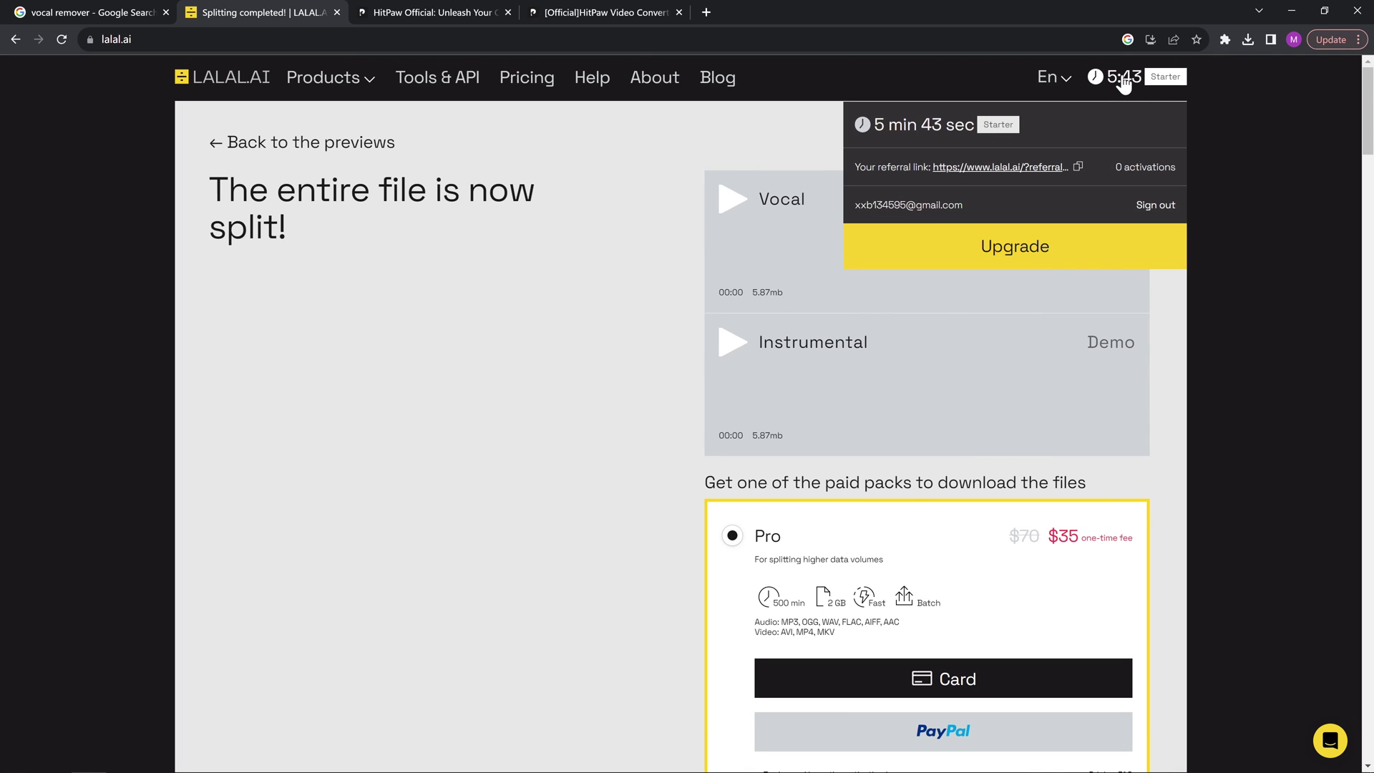